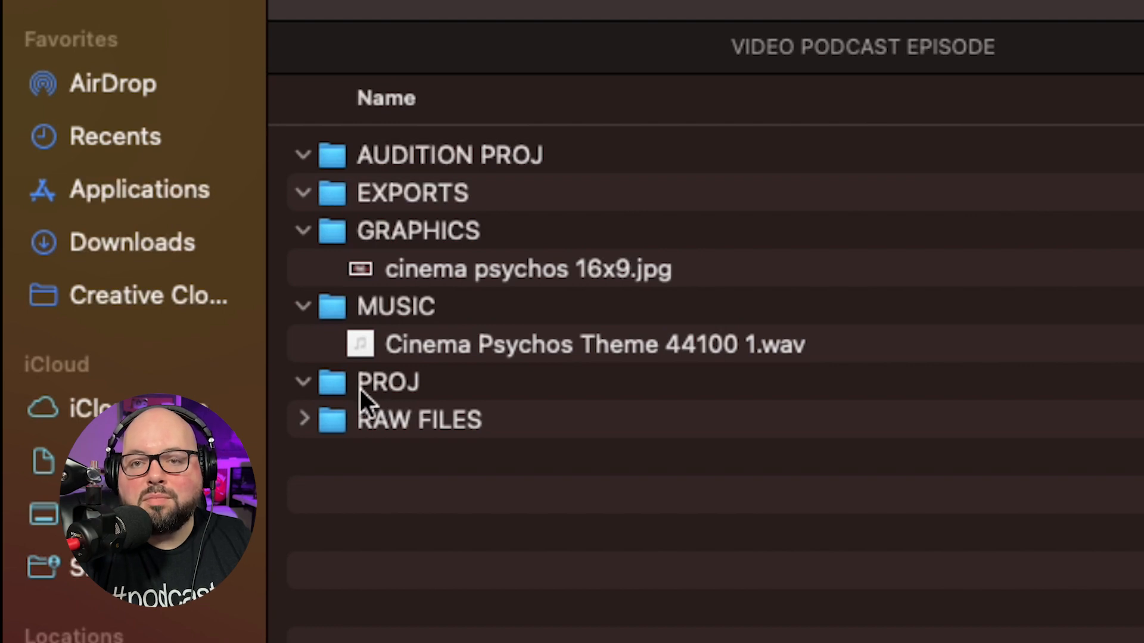
Expand the RAW FILES folder in the VIDEO PODCAST EPISODE folder to view its contents
{"action": "left_click", "coordinate": [304, 420]}
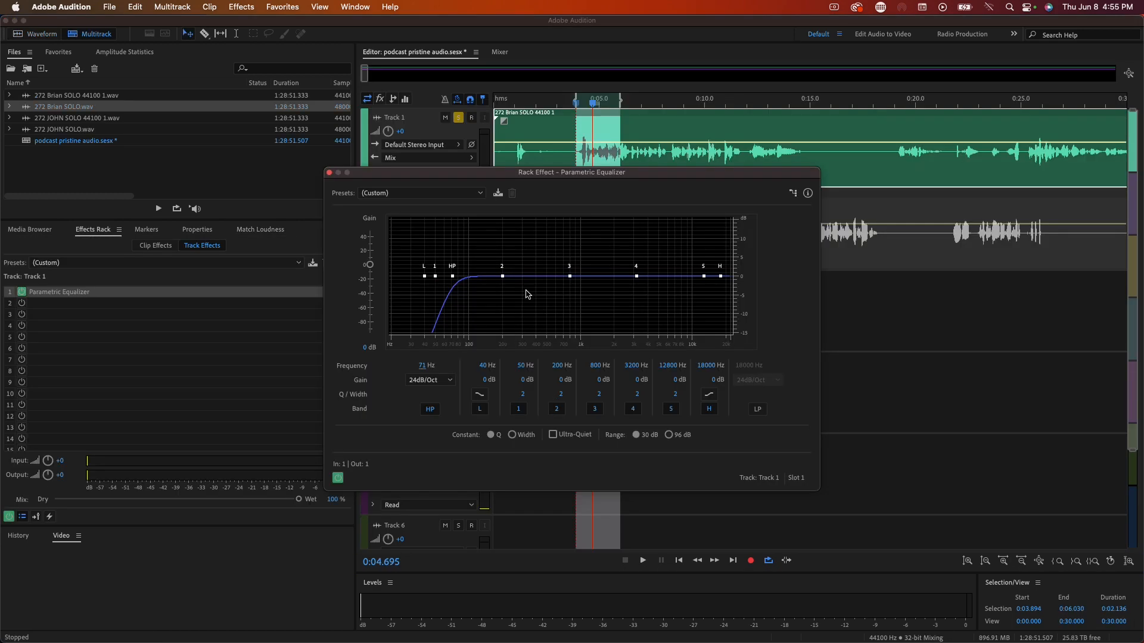
In Adobe Audition, play the selected passage while adjusting Track 1's DeEsser threshold, and close the DeReverb settings
{"action": "key", "text": "space"}
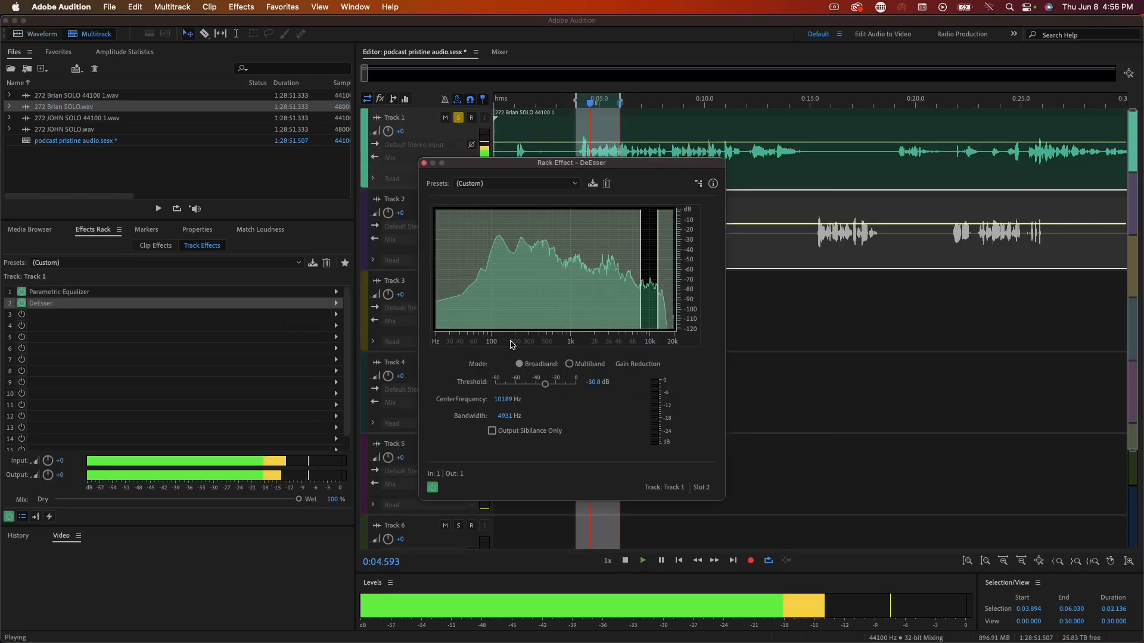
{"action": "left_click", "coordinate": [544, 386]}
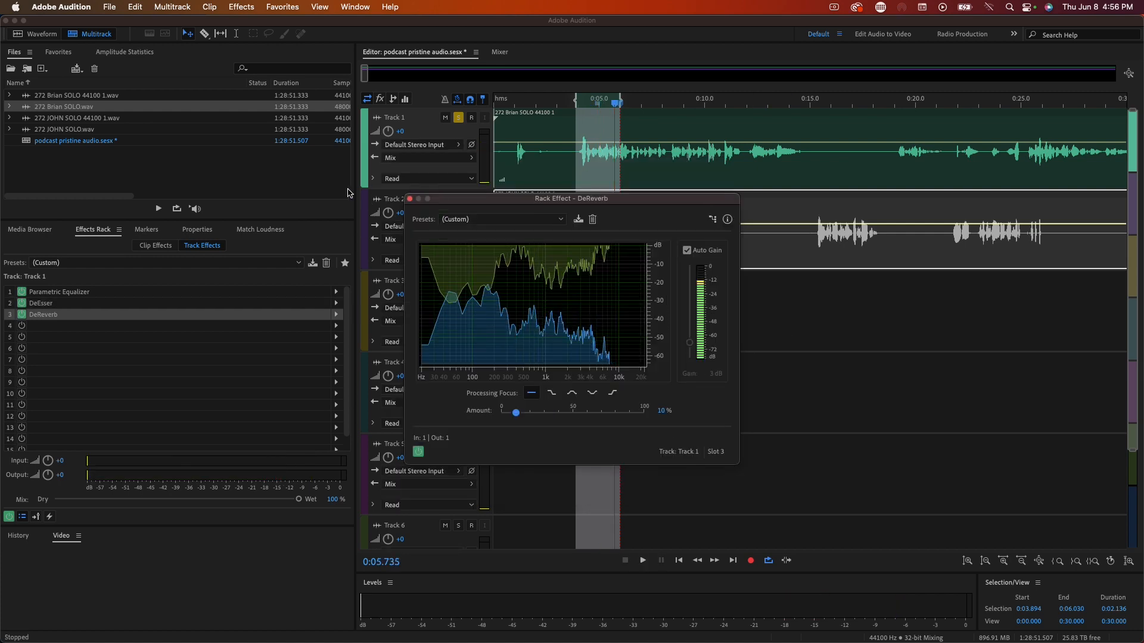
{"action": "left_click", "coordinate": [410, 199]}
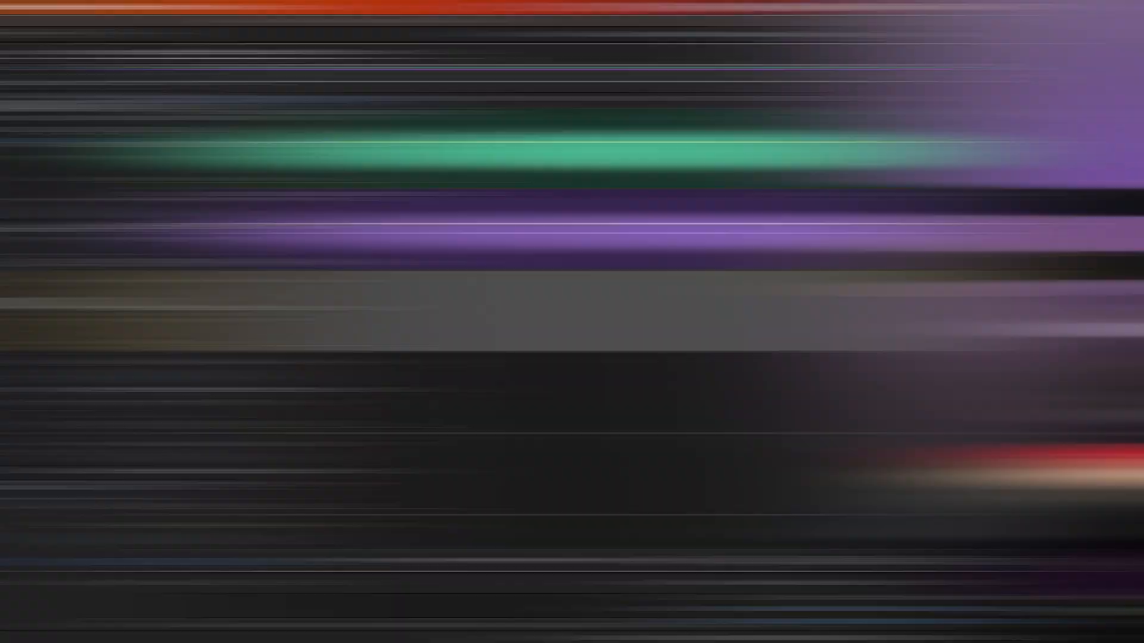
Export the podcast session as a multitrack mixdown
{"action": "left_click", "coordinate": [109, 8]}
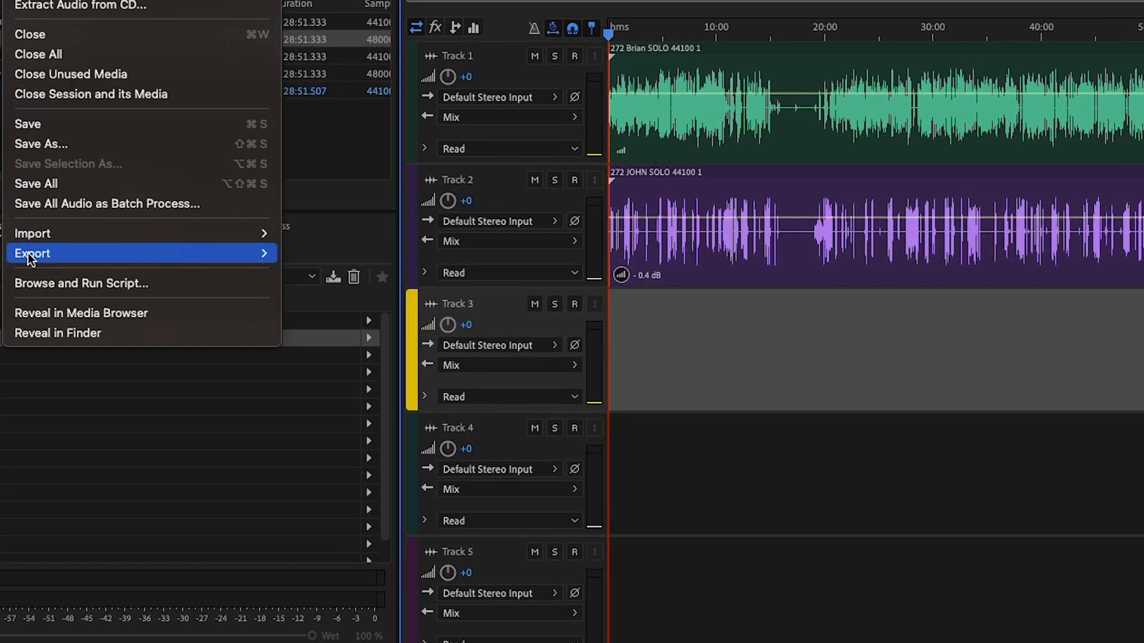
{"action": "mouse_move", "coordinate": [250, 248]}
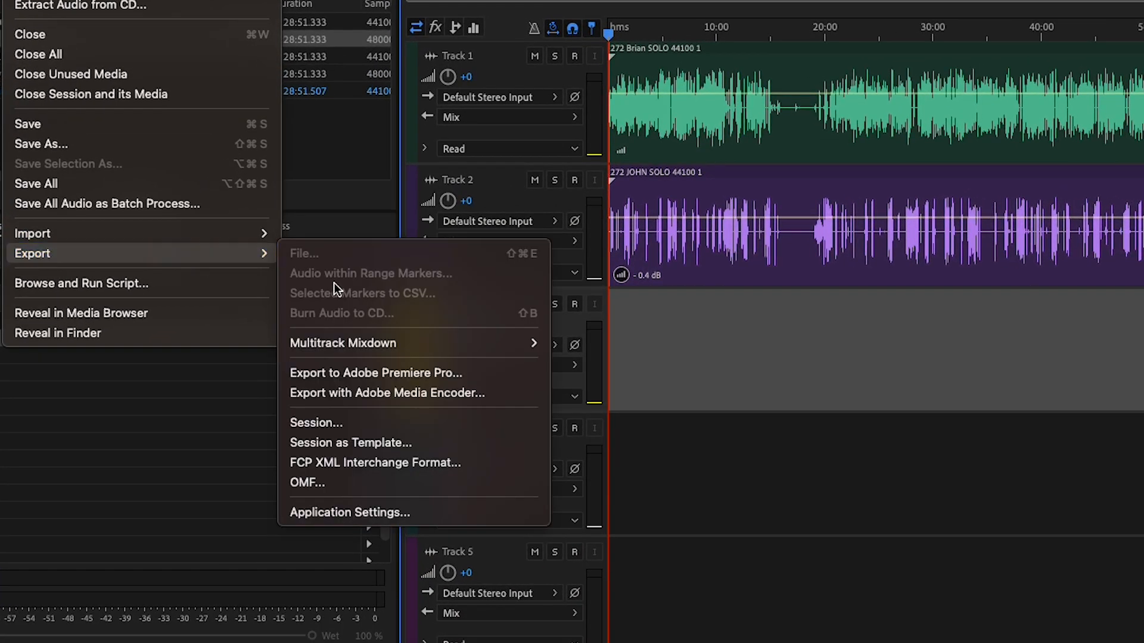
{"action": "mouse_move", "coordinate": [334, 303]}
{"action": "left_click", "coordinate": [653, 362]}
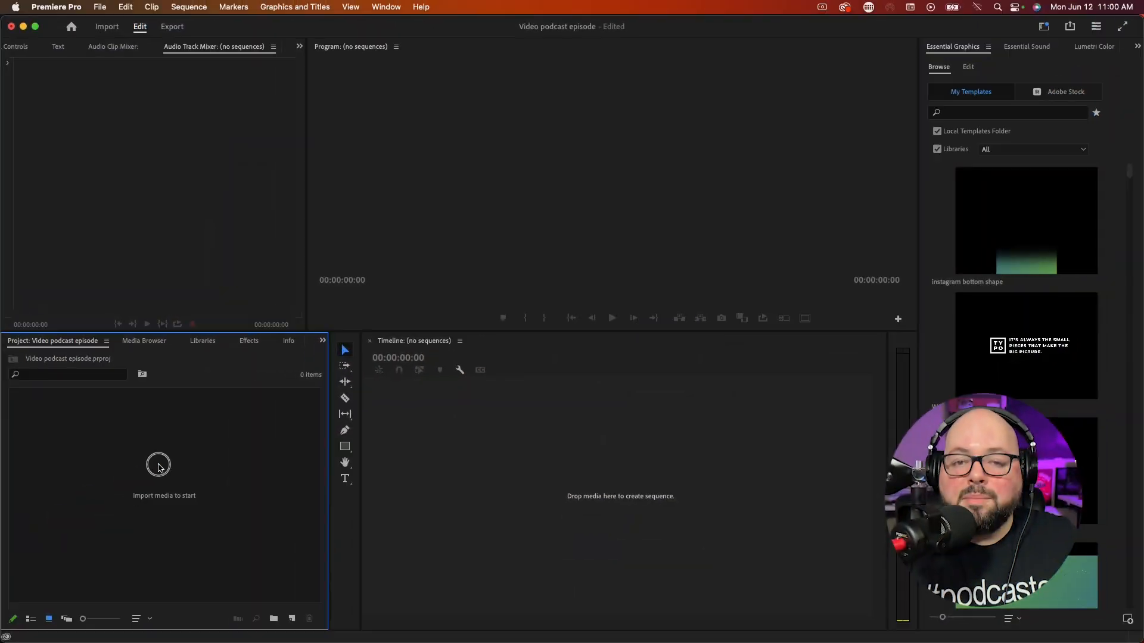
In Premiere Pro, import JOHN SOLO.mp4 and BRIAN SOLO.mp4 from the RAW FILES folder
{"action": "left_click", "coordinate": [159, 465]}
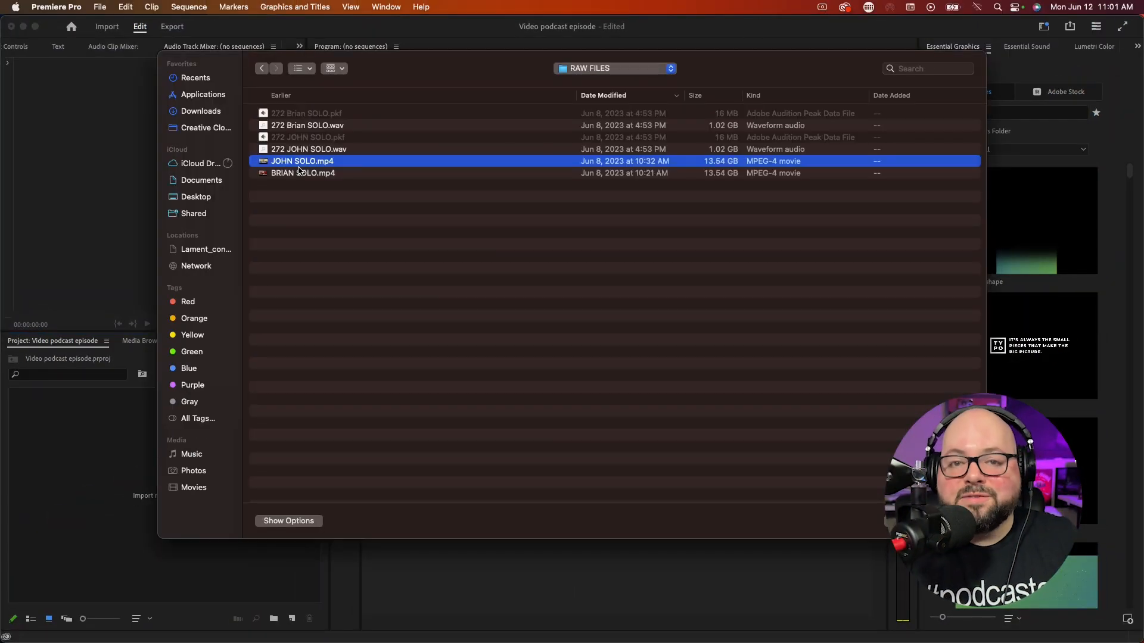
{"action": "key", "text": "shift+Down"}
{"action": "key", "text": "Return"}
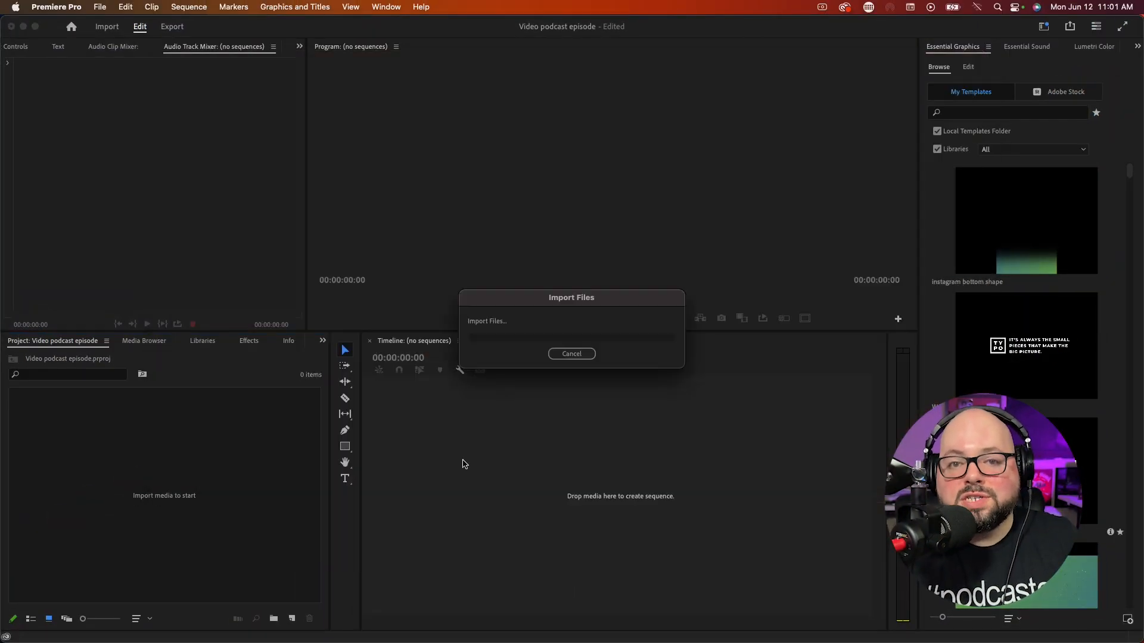
Import podcast pristine audio_mixdown.wav from the EXPORTS folder into the project
{"action": "key", "text": "super+i"}
{"action": "double_click", "coordinate": [281, 123]}
{"action": "left_click", "coordinate": [323, 126]}
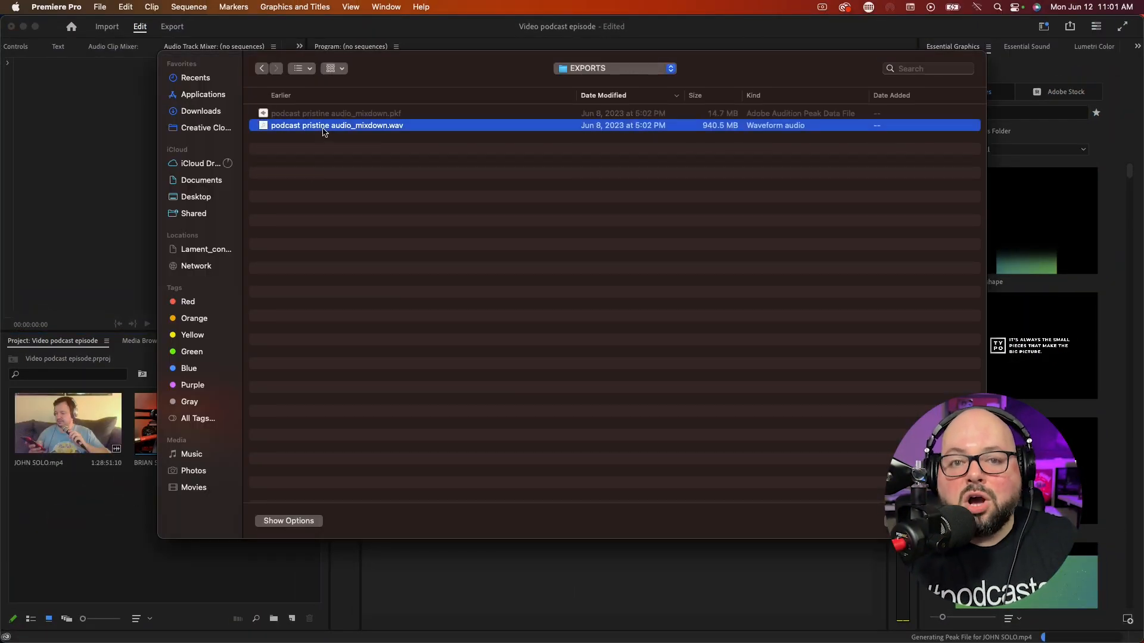
{"action": "key", "text": "Return"}
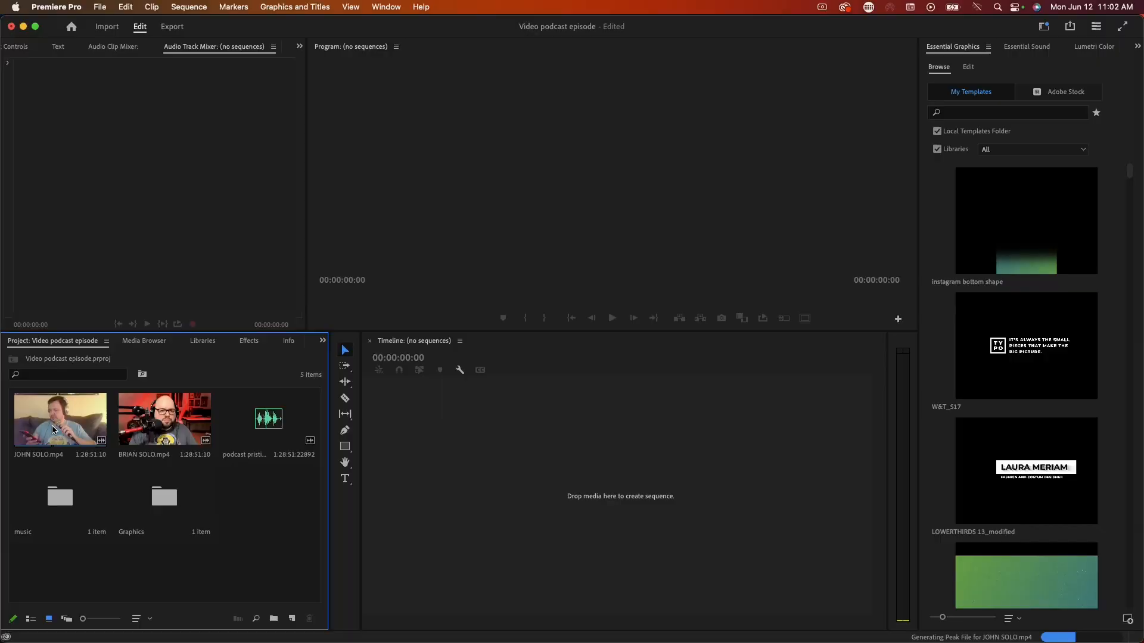
Create a multi-camera source sequence from both videos and the audio mixdown, with name suffix psychos 272, synchronized by audio on track channel 1
{"action": "left_click", "coordinate": [53, 429]}
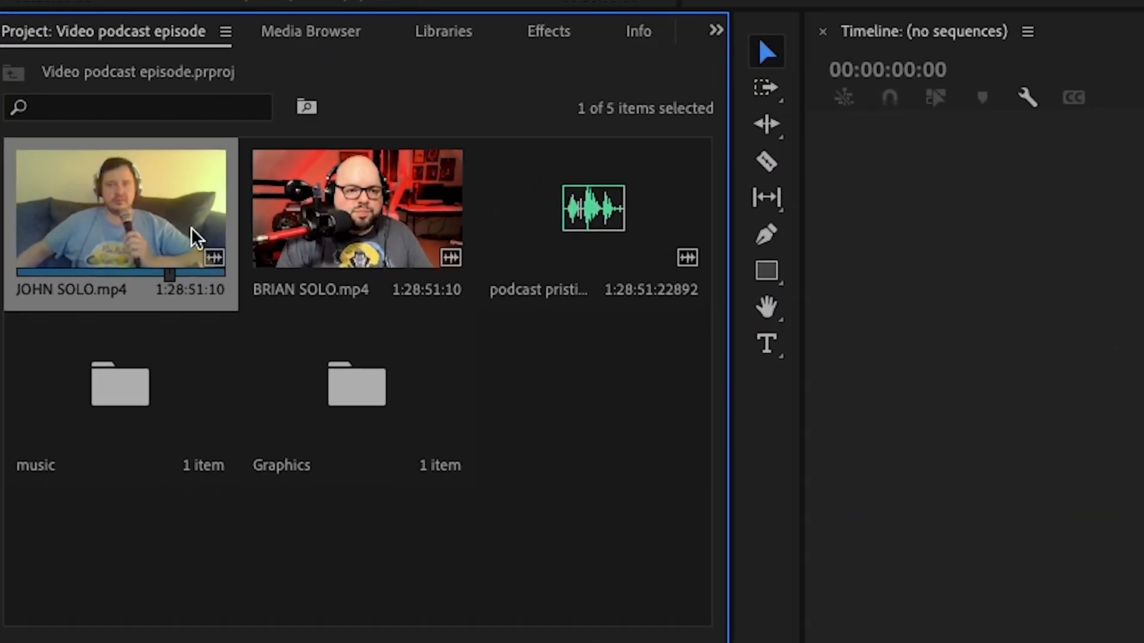
{"action": "left_click", "coordinate": [187, 426], "text": "shift"}
{"action": "left_click", "coordinate": [244, 453], "text": "shift"}
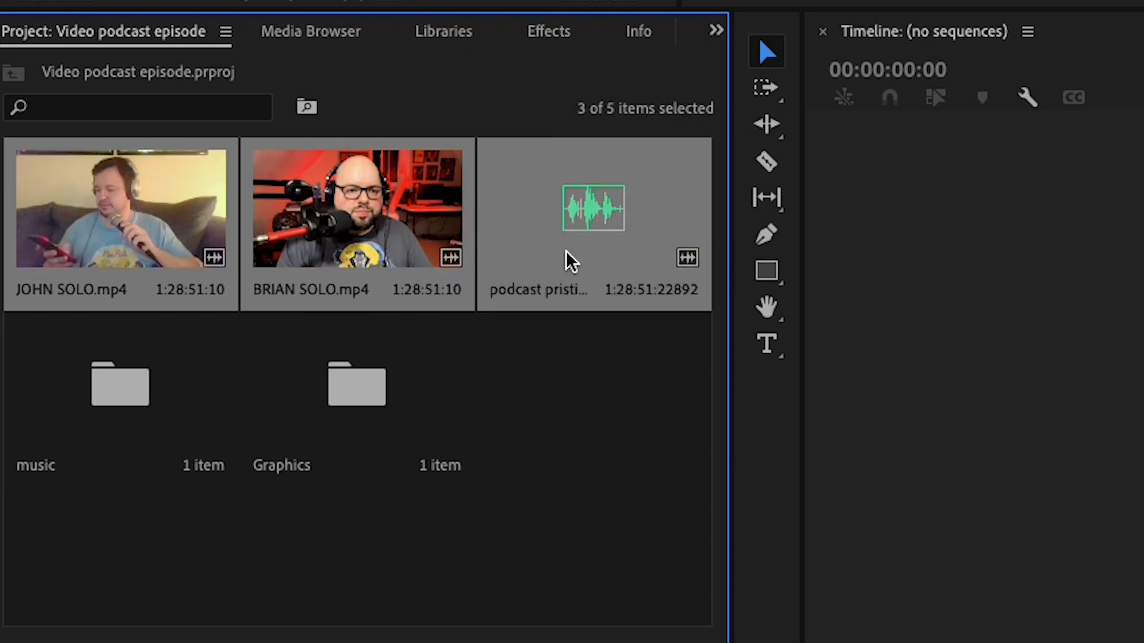
{"action": "right_click", "coordinate": [383, 220]}
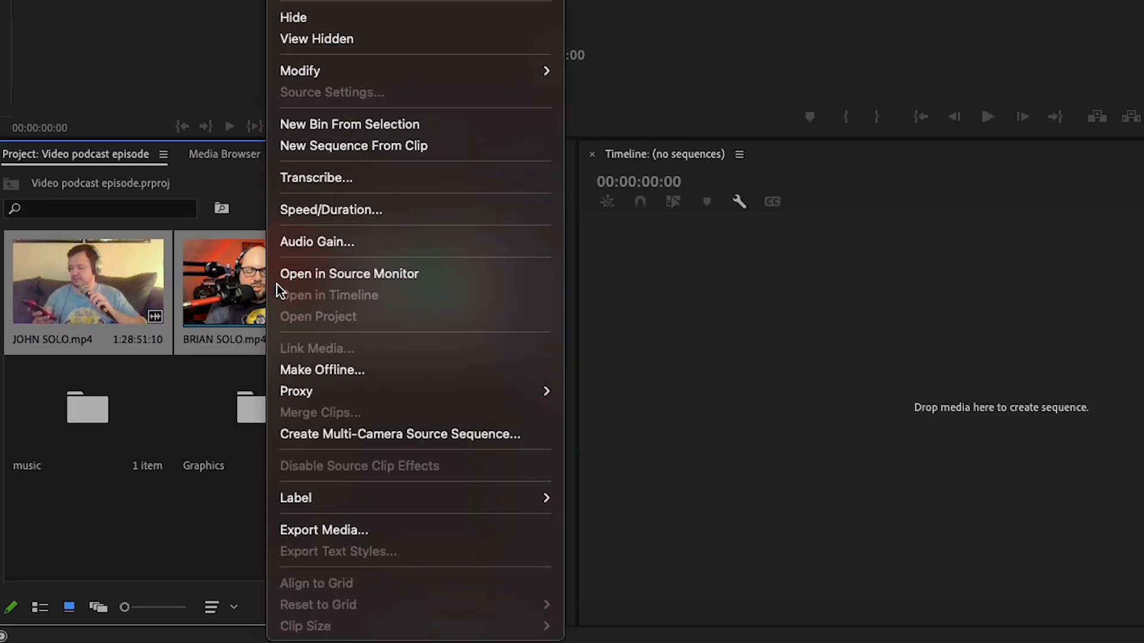
{"action": "left_click", "coordinate": [375, 442]}
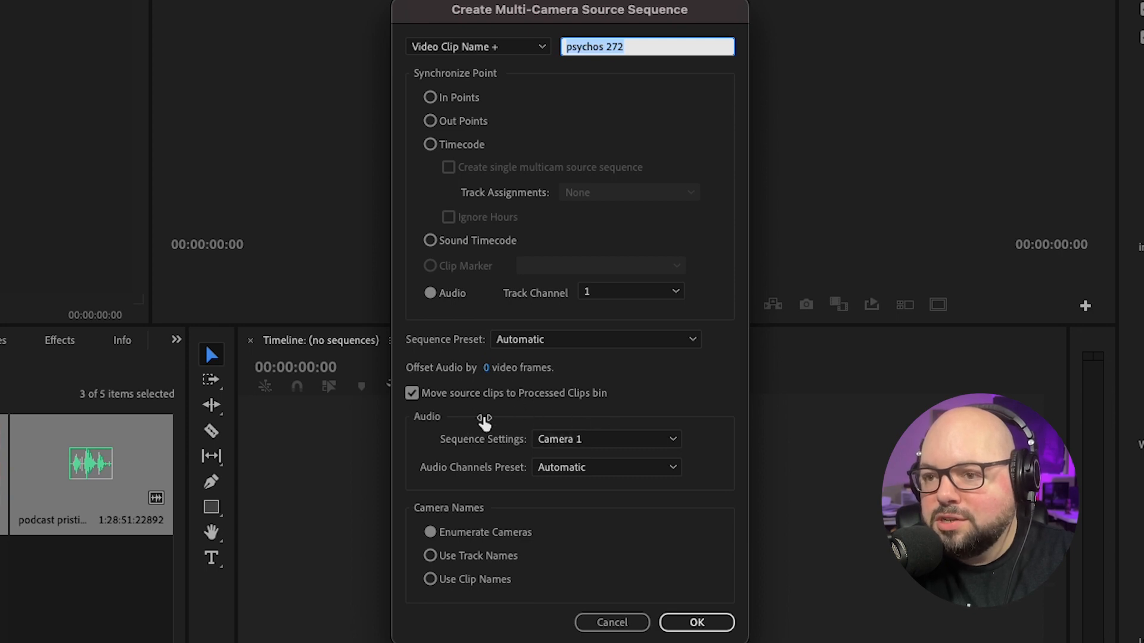
{"action": "left_click", "coordinate": [697, 622]}
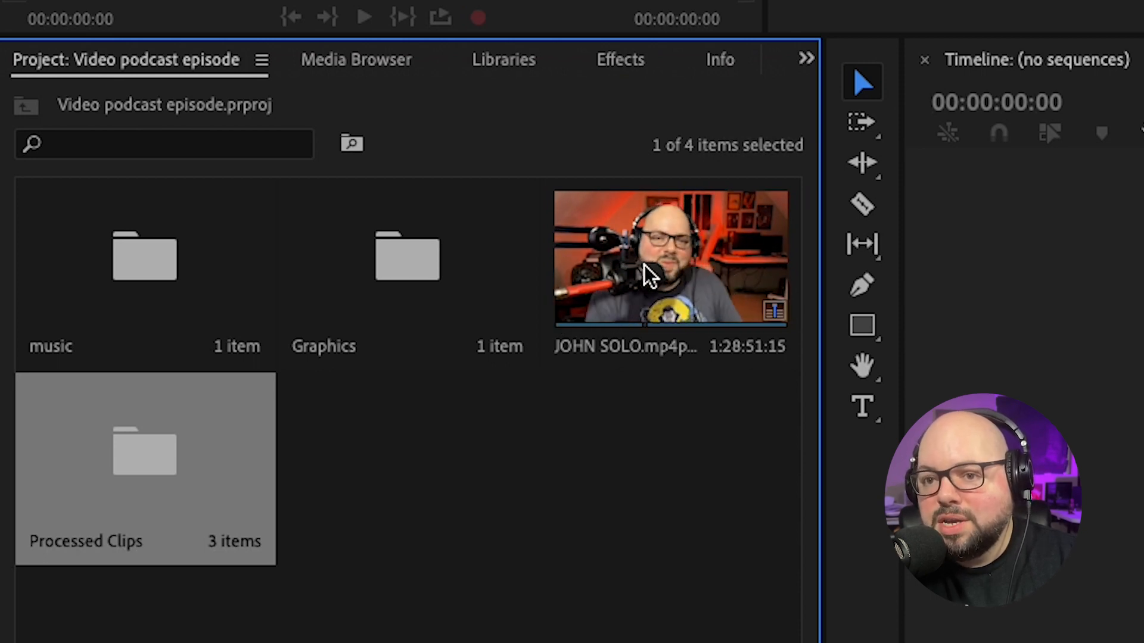
Open the new multi-camera source sequence in the timeline to access its individual tracks
{"action": "right_click", "coordinate": [641, 262]}
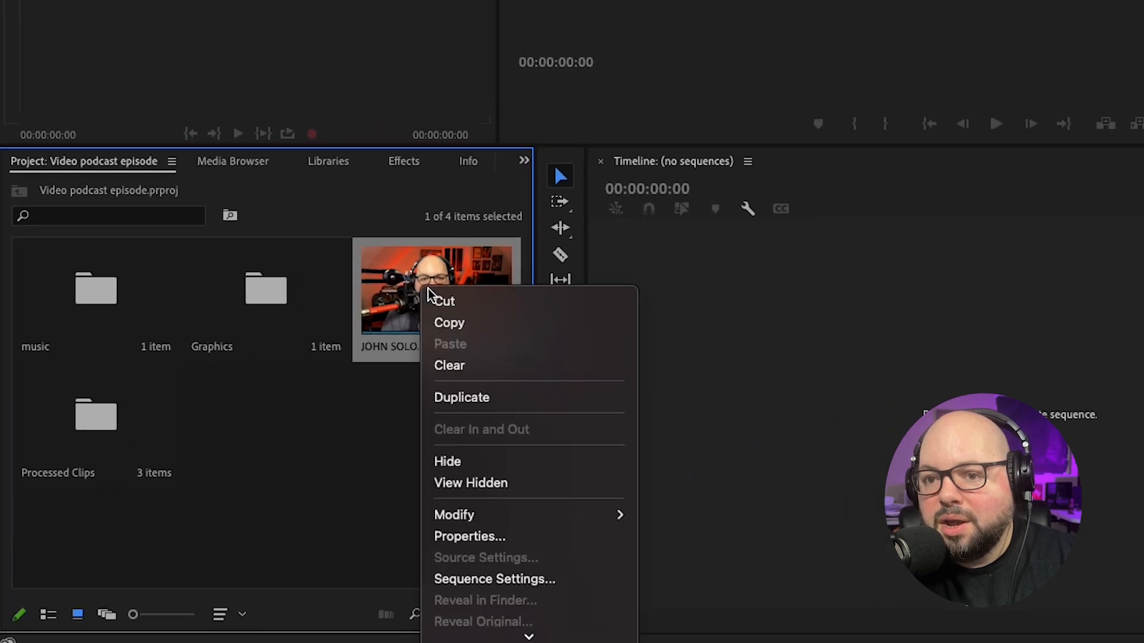
{"action": "scroll", "coordinate": [529, 521], "scroll_direction": "down", "scroll_amount": 10}
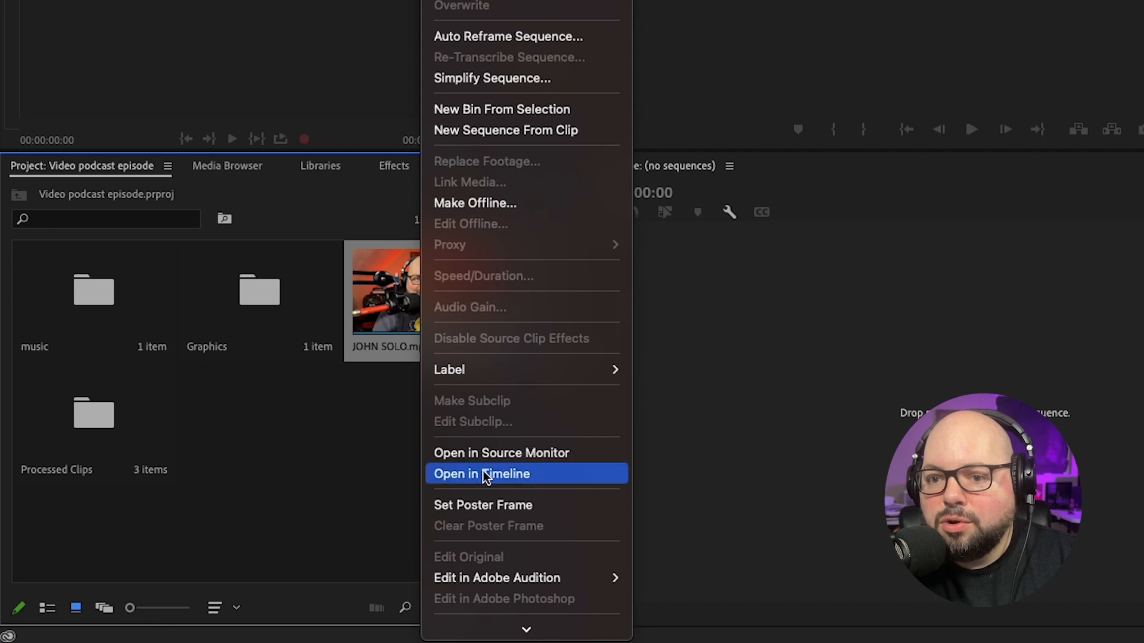
{"action": "left_click", "coordinate": [480, 474]}
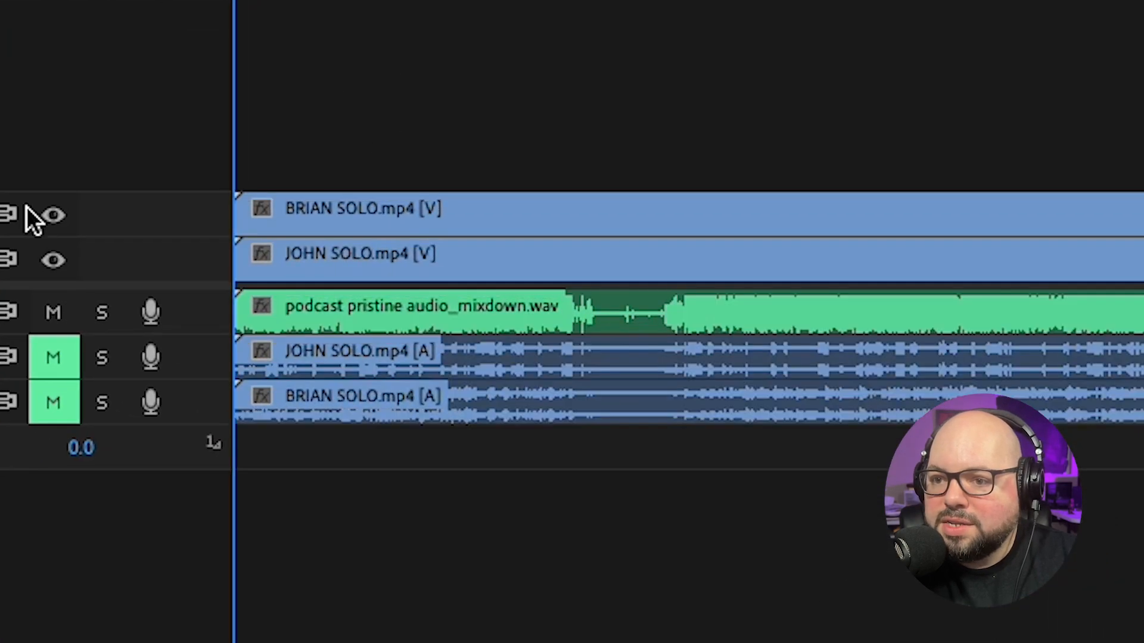
Duplicate both video clips above the originals, placing the BRIAN SOLO.mp4 clip on V3 and the JOHN SOLO.mp4 clip on V4
{"action": "left_click", "coordinate": [365, 223]}
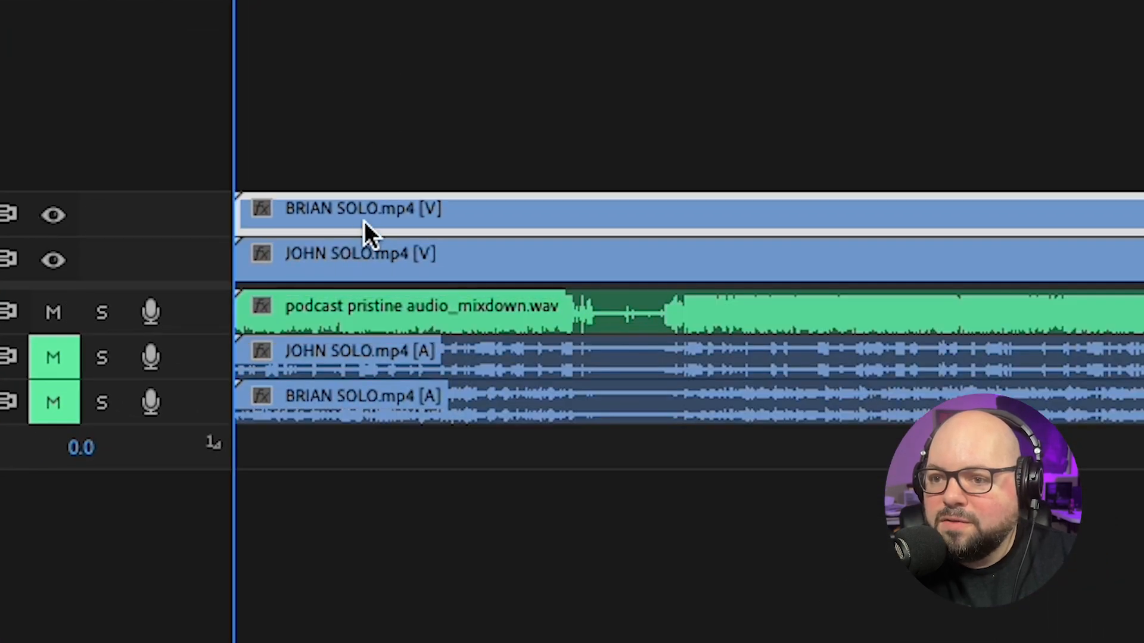
{"action": "left_click", "coordinate": [53, 215]}
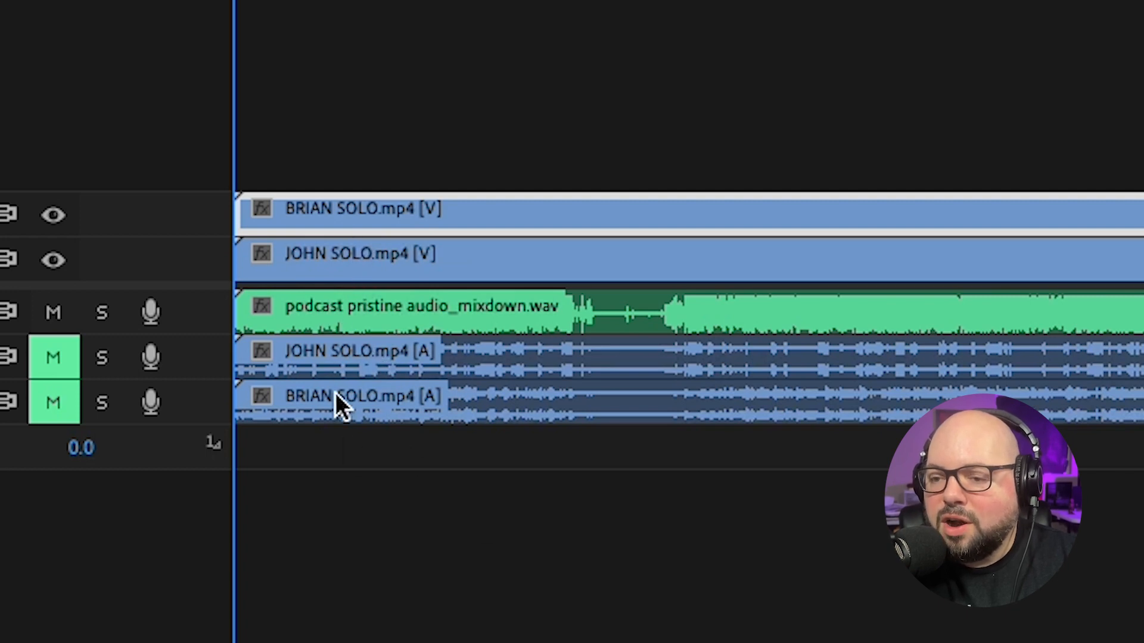
{"action": "left_click_drag", "start_coordinate": [1013, 636], "coordinate": [515, 632]}
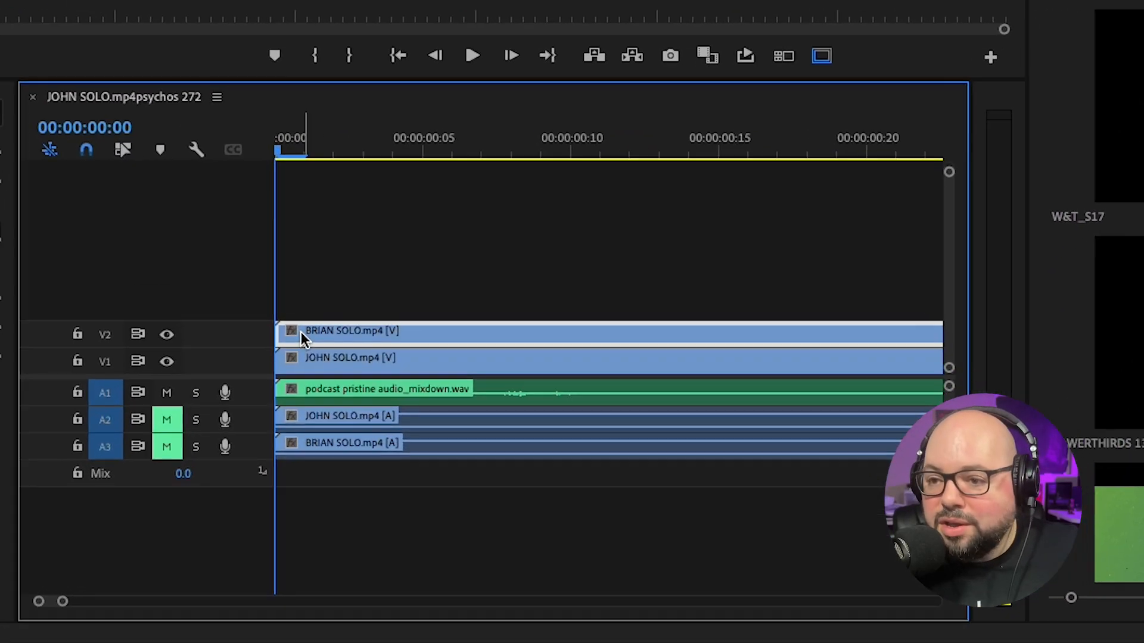
{"action": "left_click_drag", "start_coordinate": [520, 471], "coordinate": [520, 451]}
{"action": "left_click_drag", "start_coordinate": [274, 275], "coordinate": [286, 263]}
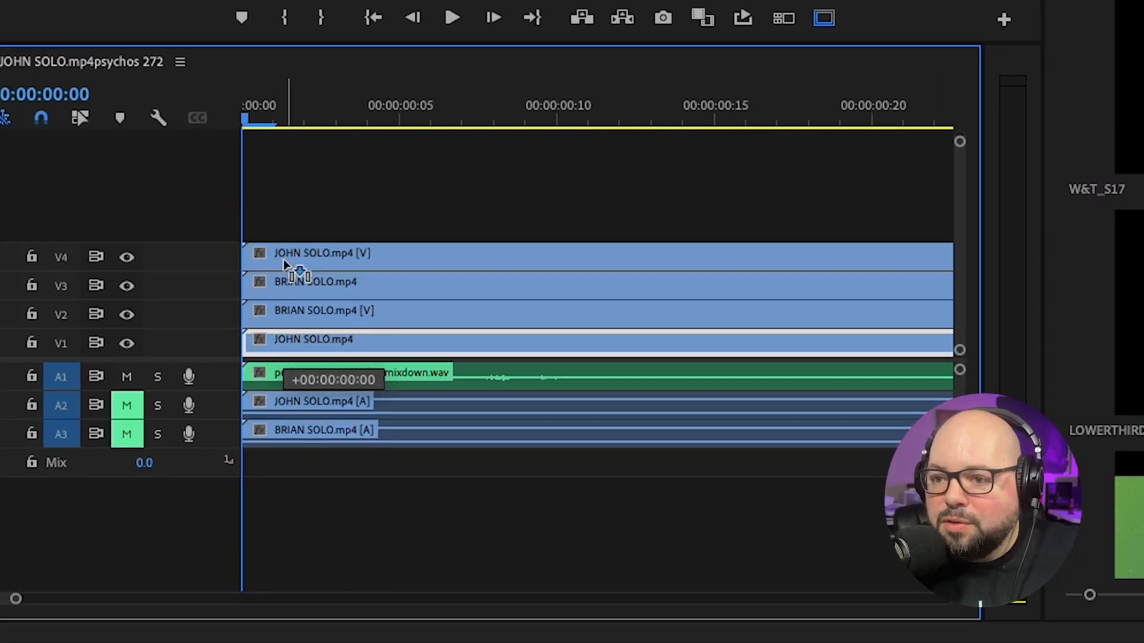
{"action": "left_click", "coordinate": [291, 294]}
Nest the clips on V3 and V4 into a nested sequence named 2 shot
{"action": "left_click_drag", "start_coordinate": [266, 222], "coordinate": [334, 289]}
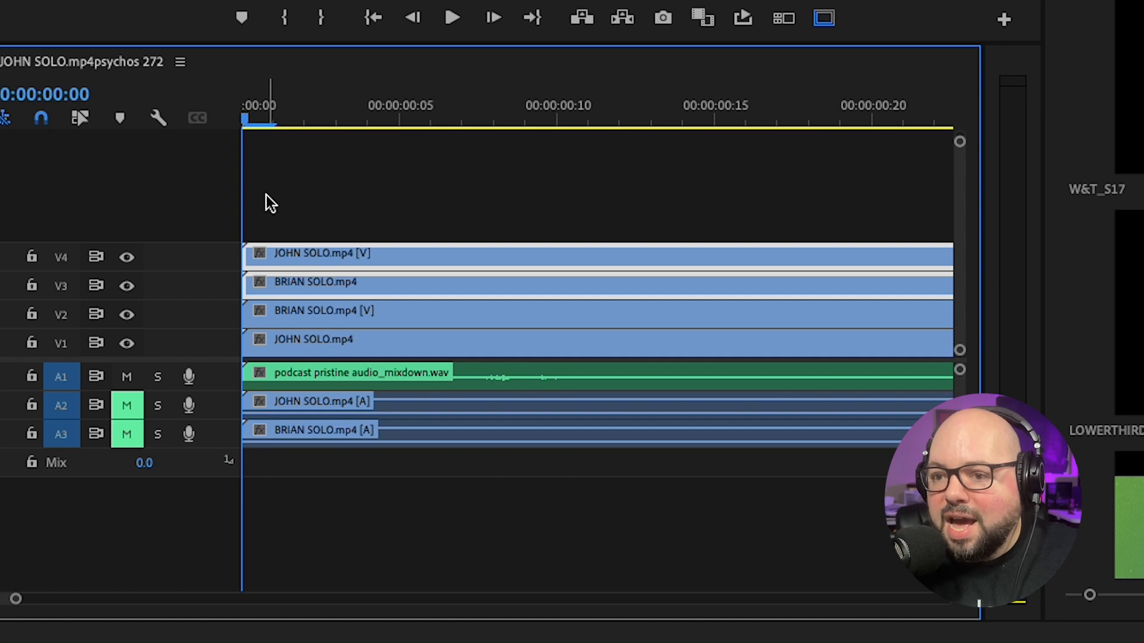
{"action": "left_click_drag", "start_coordinate": [269, 218], "coordinate": [358, 286]}
{"action": "left_click_drag", "start_coordinate": [296, 213], "coordinate": [417, 295]}
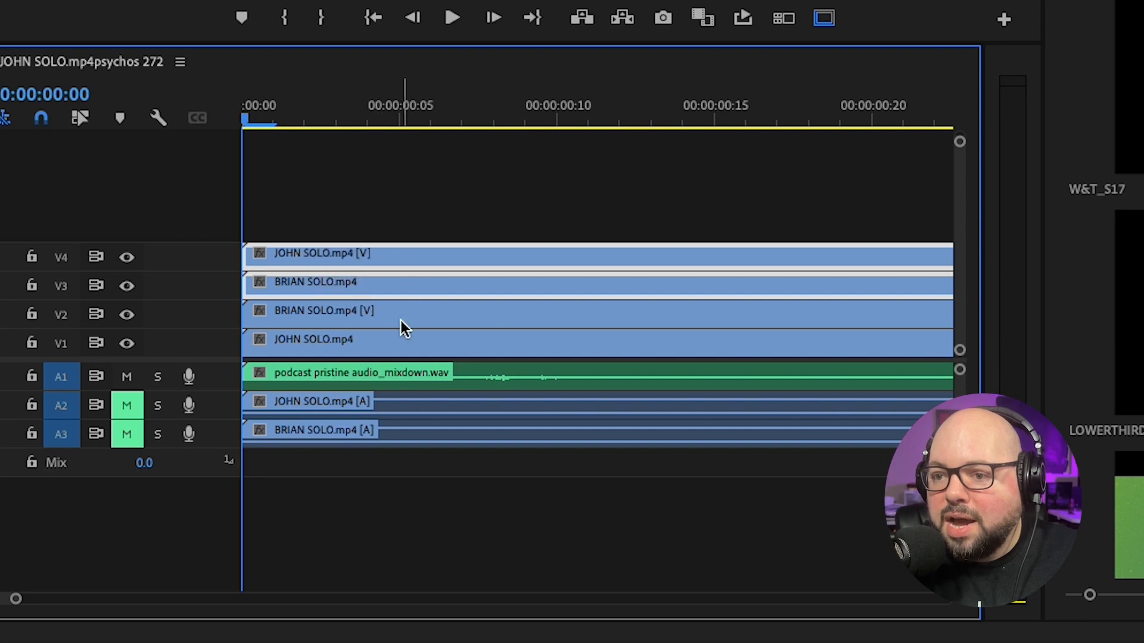
{"action": "right_click", "coordinate": [335, 282]}
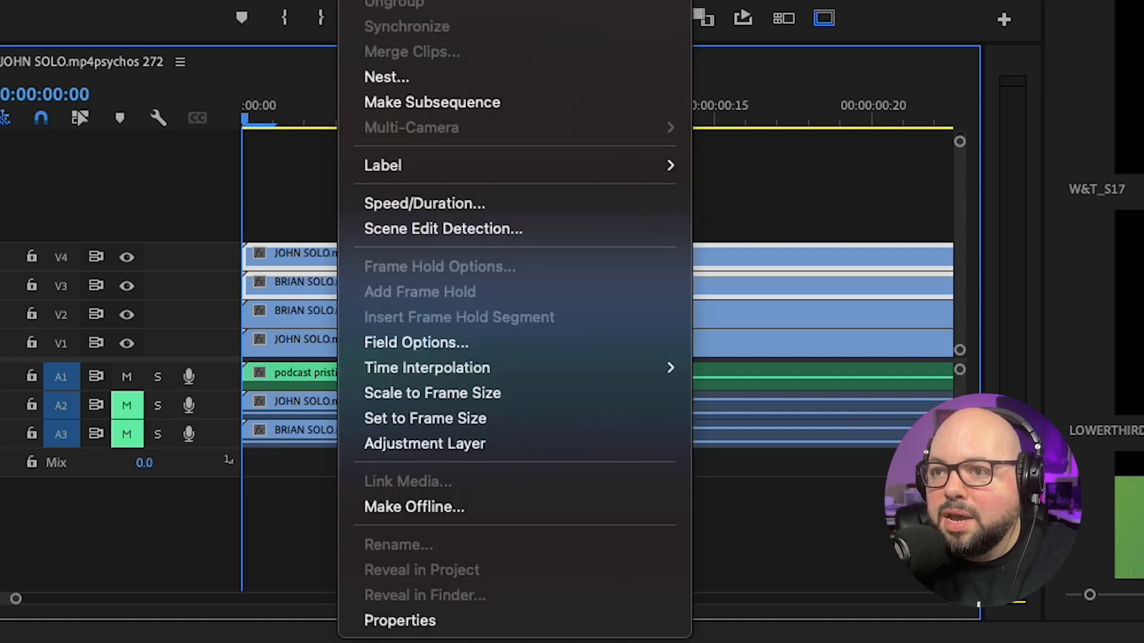
{"action": "left_click", "coordinate": [387, 78]}
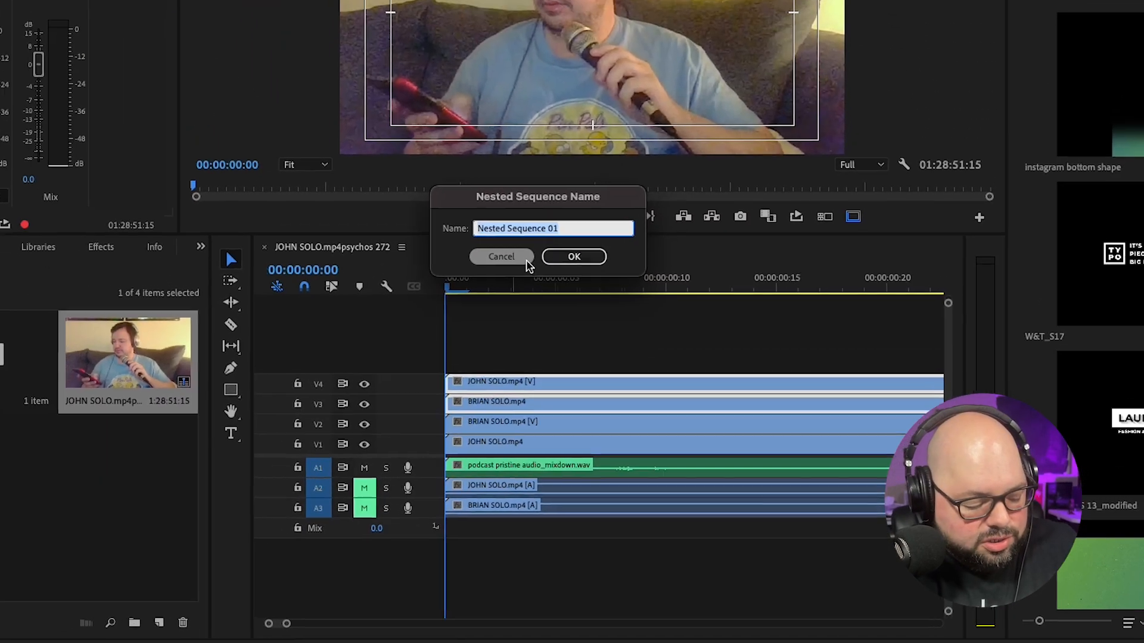
{"action": "type", "text": "2 shot"}
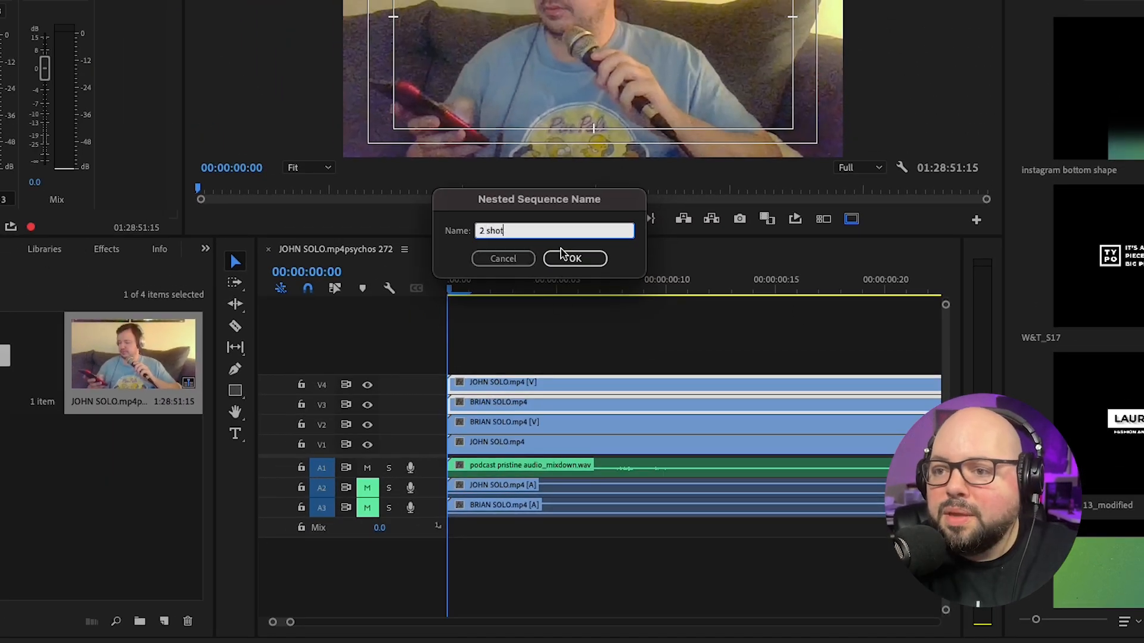
{"action": "left_click", "coordinate": [565, 258]}
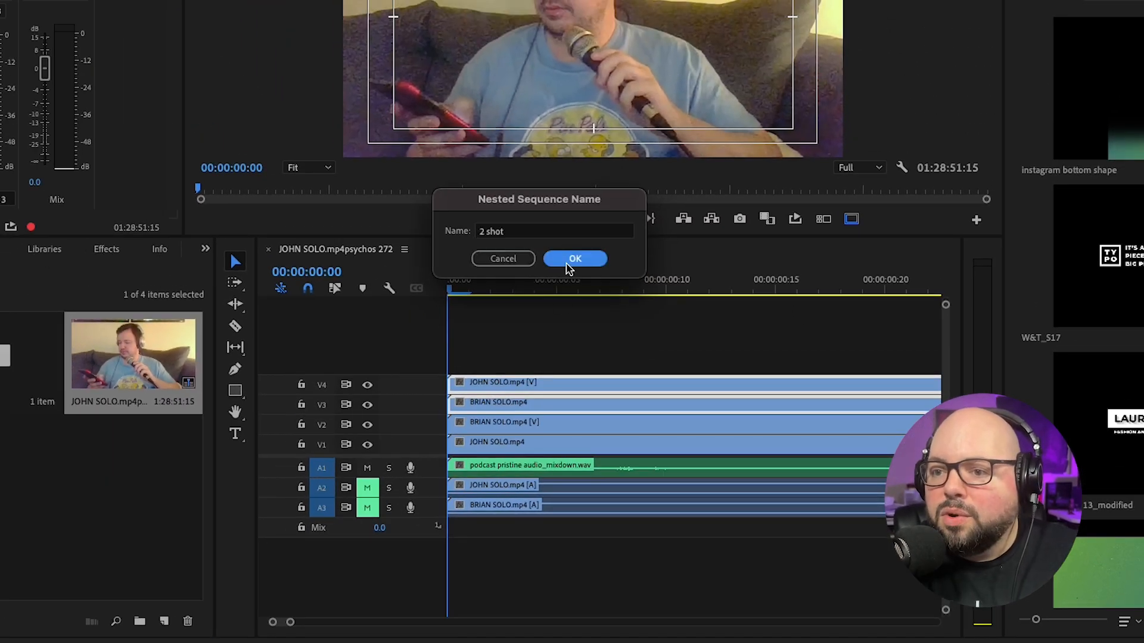
Open the 2 shot nested sequence and shift its JOHN SOLO.mp4 clip to a horizontal position of 1515
{"action": "left_click", "coordinate": [492, 404]}
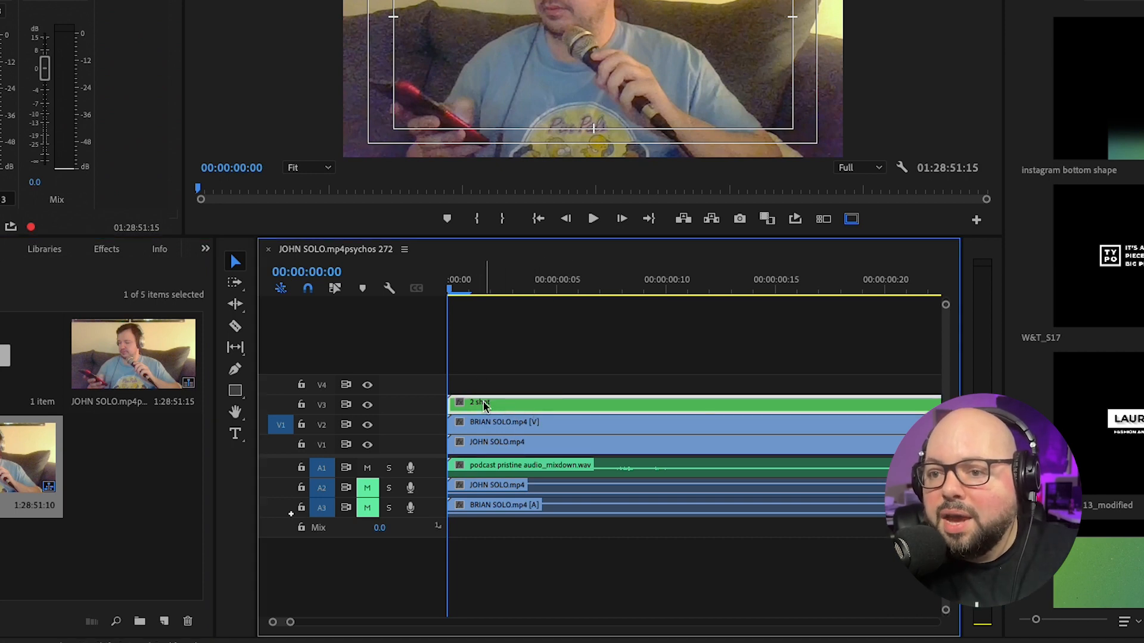
{"action": "double_click", "coordinate": [525, 408]}
{"action": "left_click_drag", "start_coordinate": [469, 384], "coordinate": [468, 423]}
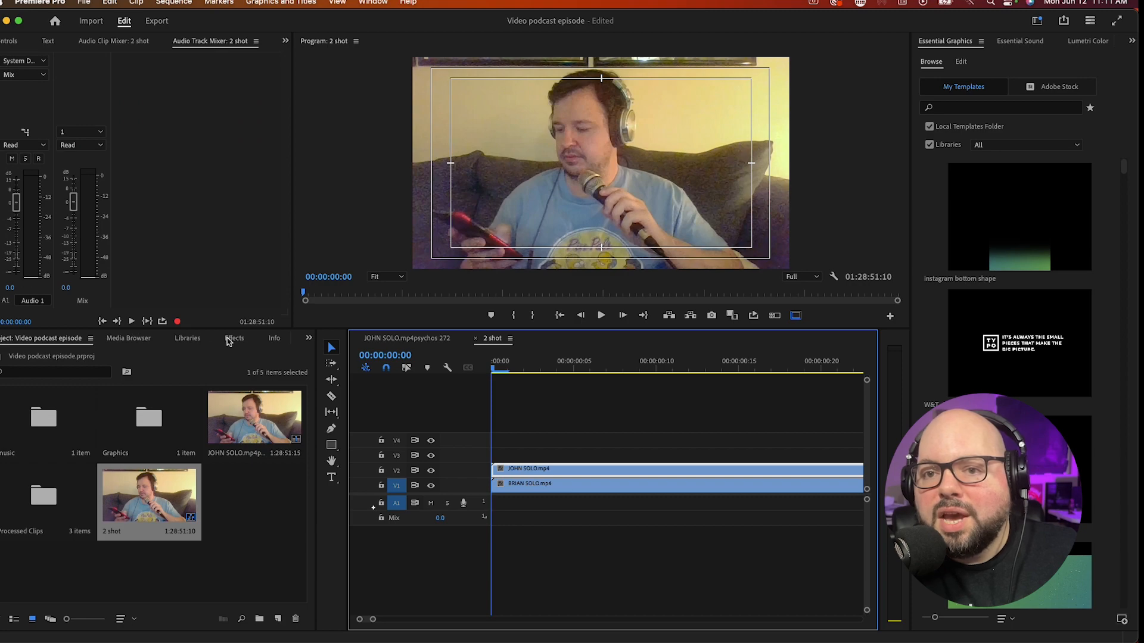
{"action": "left_click", "coordinate": [232, 339]}
{"action": "left_click", "coordinate": [8, 40]}
{"action": "left_click_drag", "start_coordinate": [78, 104], "coordinate": [78, 104]}
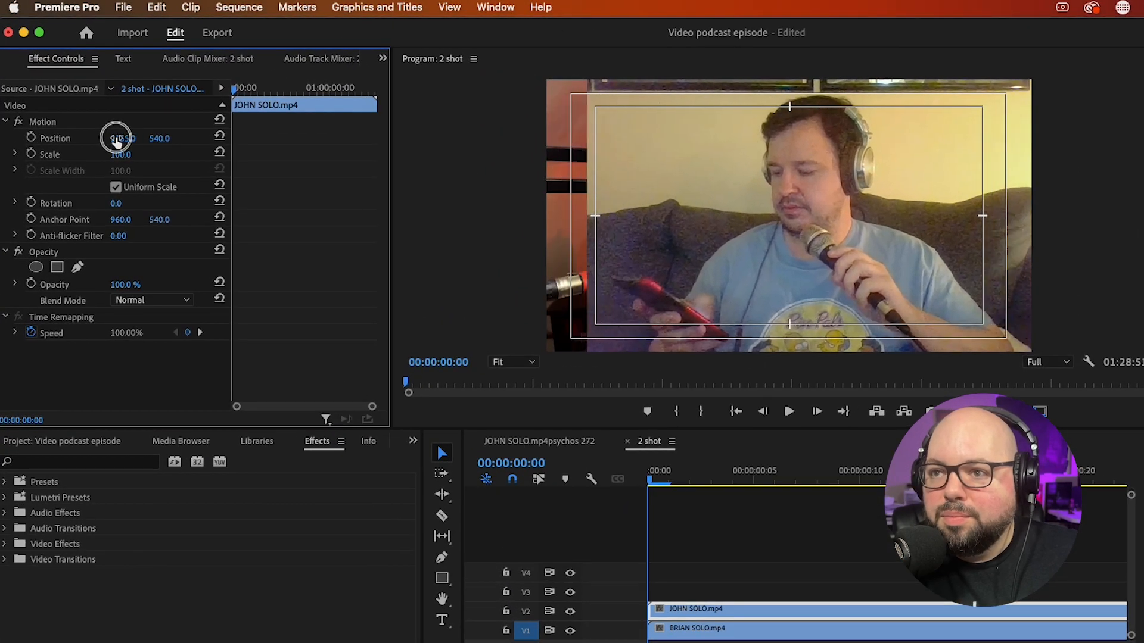
{"action": "left_click_drag", "start_coordinate": [117, 141], "coordinate": [116, 141]}
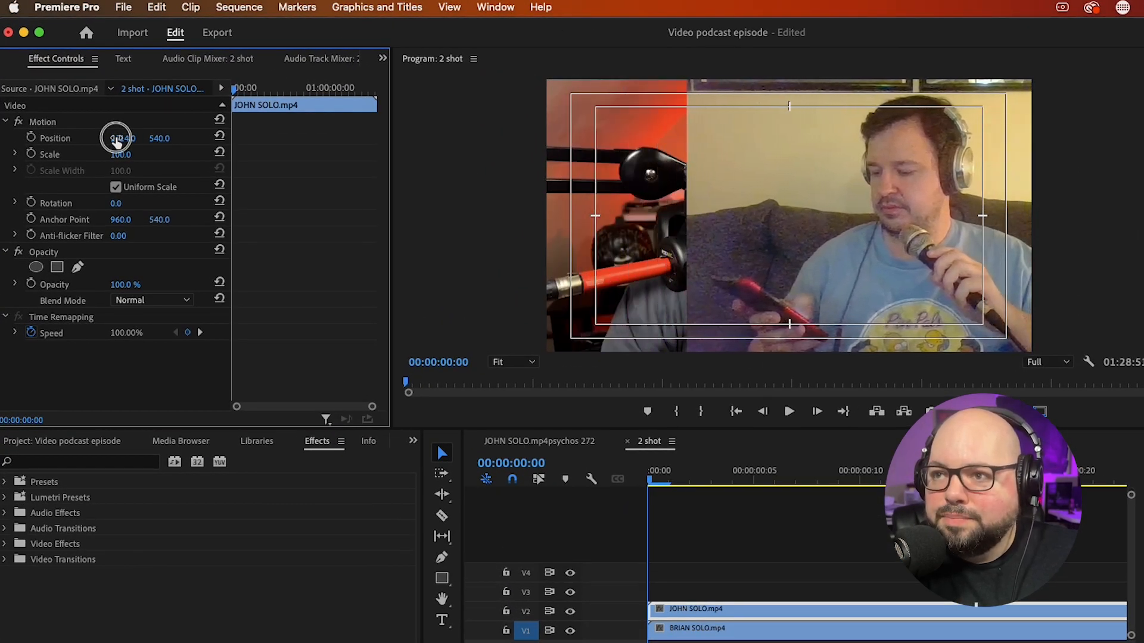
Apply the Crop effect to the JOHN SOLO.mp4 clip and crop its left side back to the middle of the frame
{"action": "left_click", "coordinate": [111, 466]}
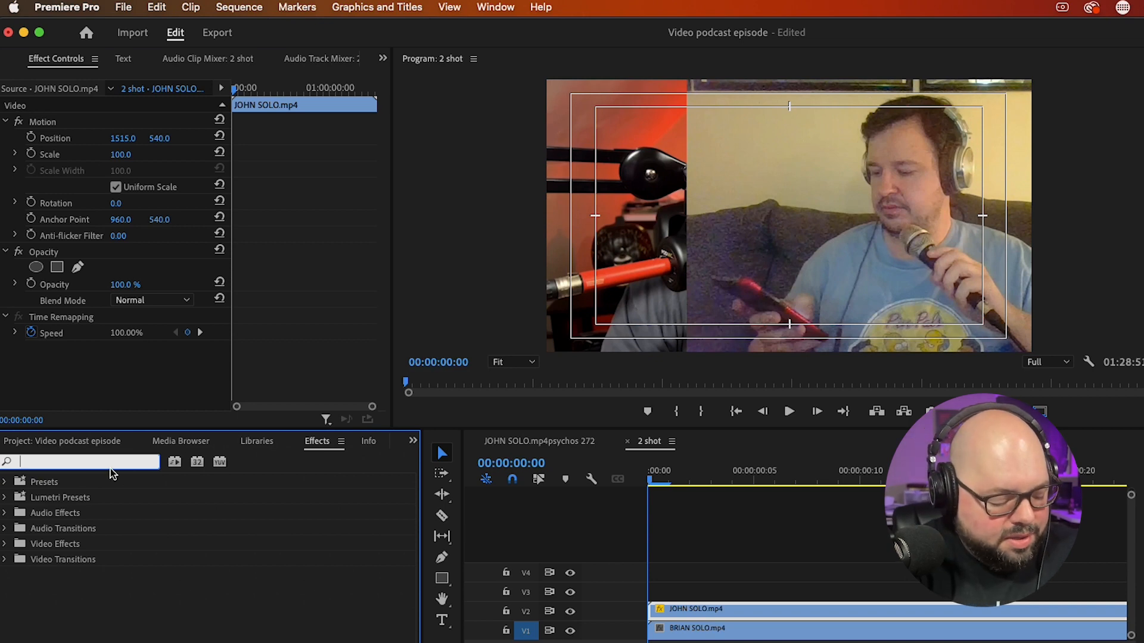
{"action": "type", "text": "crop"}
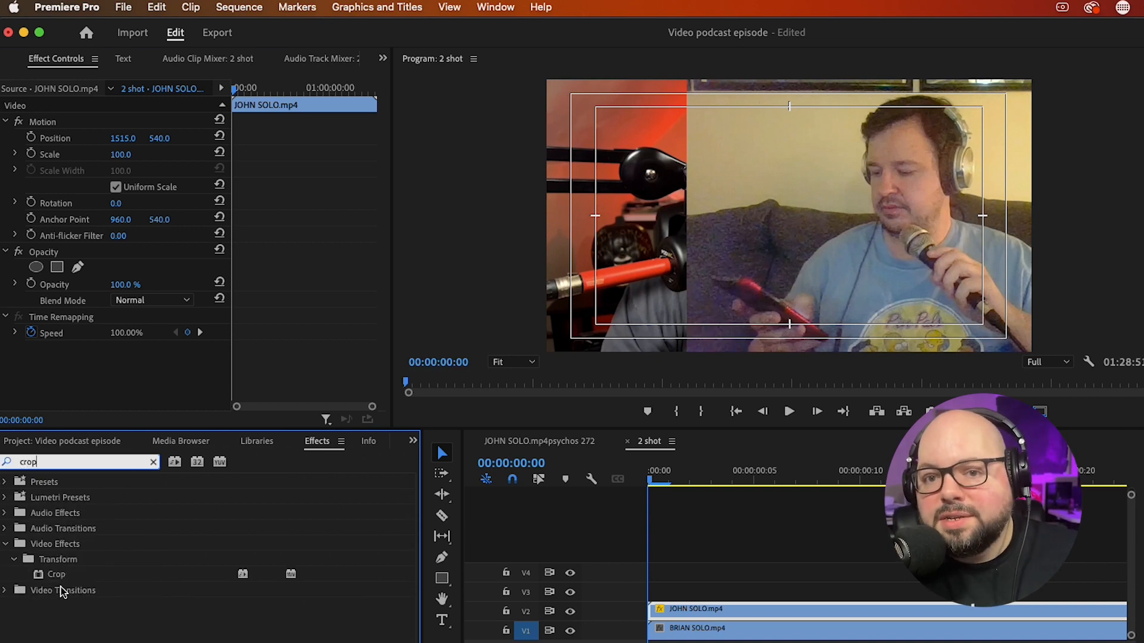
{"action": "left_click_drag", "start_coordinate": [56, 574], "coordinate": [756, 616]}
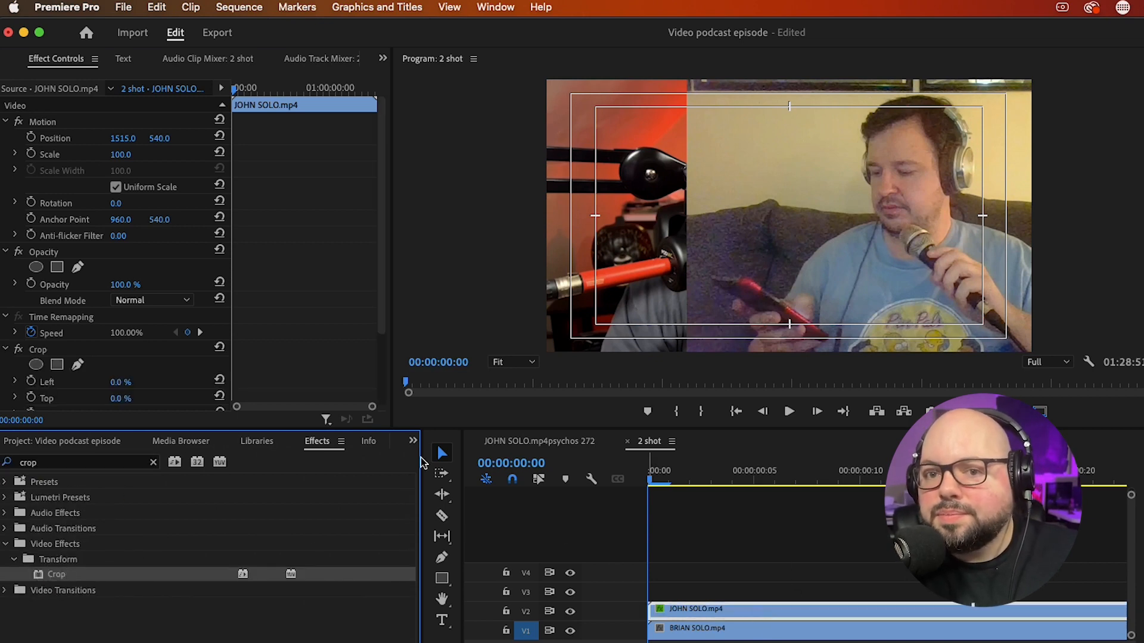
{"action": "scroll", "coordinate": [101, 330], "scroll_direction": "down", "scroll_amount": 3}
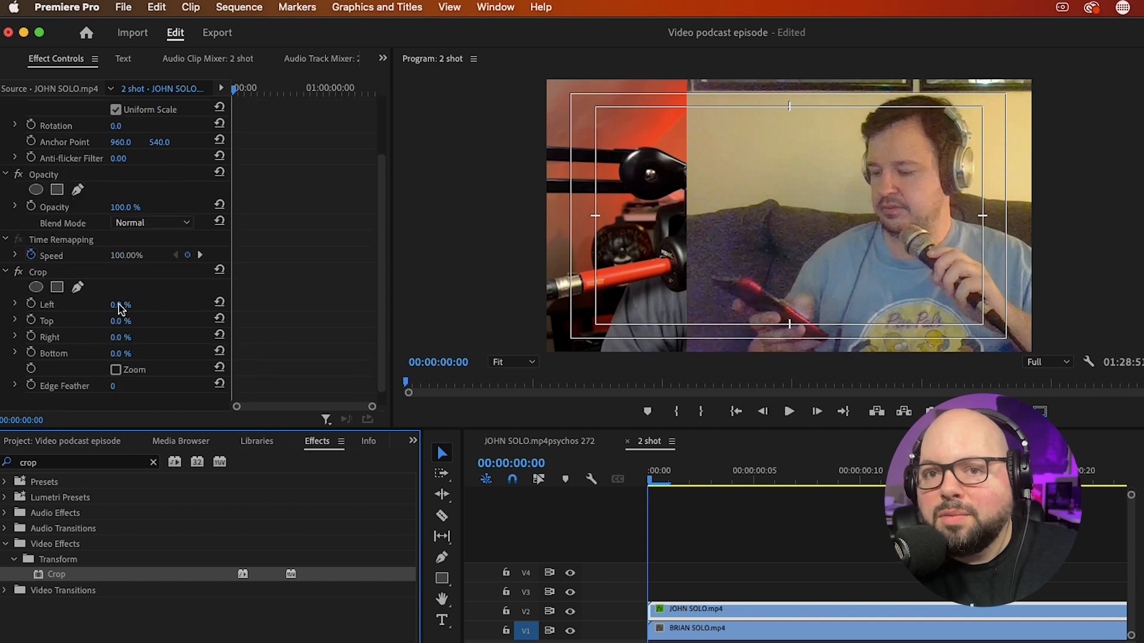
{"action": "left_click_drag", "start_coordinate": [117, 313], "coordinate": [118, 310]}
Shift the BRIAN SOLO.mp4 clip horizontally so its subject sits centred in the left half of the split screen
{"action": "left_click", "coordinate": [688, 630]}
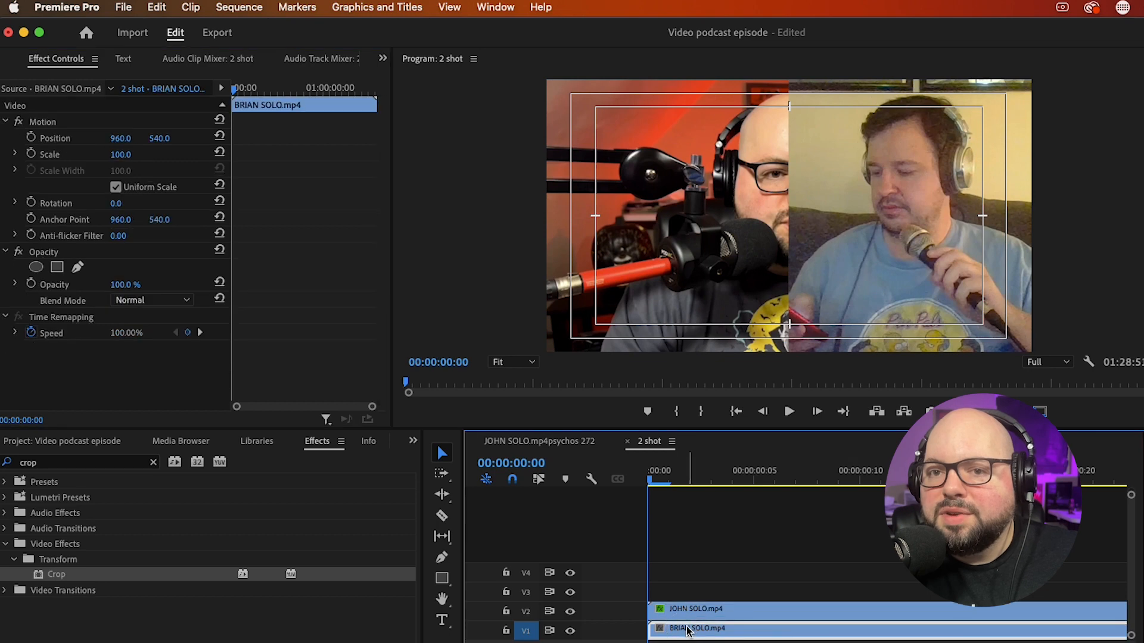
{"action": "left_click_drag", "start_coordinate": [122, 144], "coordinate": [119, 145]}
{"action": "left_click", "coordinate": [657, 480]}
{"action": "key", "text": "minus"}
{"action": "key", "text": "minus"}
{"action": "key", "text": "minus"}
Return to the multi-camera source sequence and create a new editing sequence from the JOHN SOLO.mp4psychos 272 project item
{"action": "left_click", "coordinate": [525, 442]}
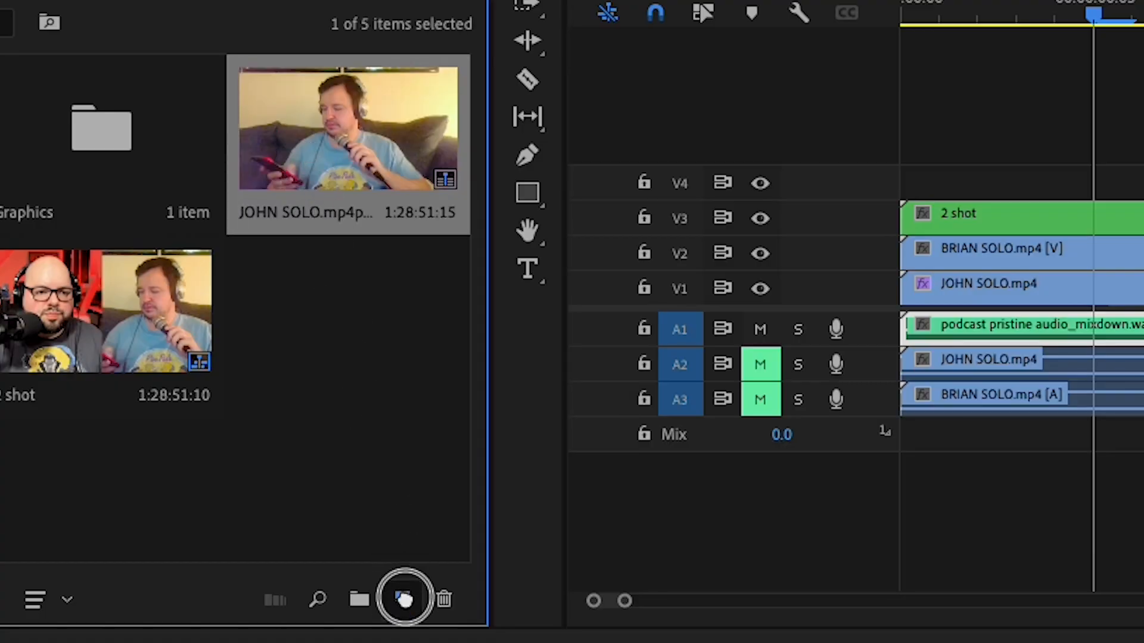
{"action": "left_click_drag", "start_coordinate": [404, 599], "coordinate": [404, 599]}
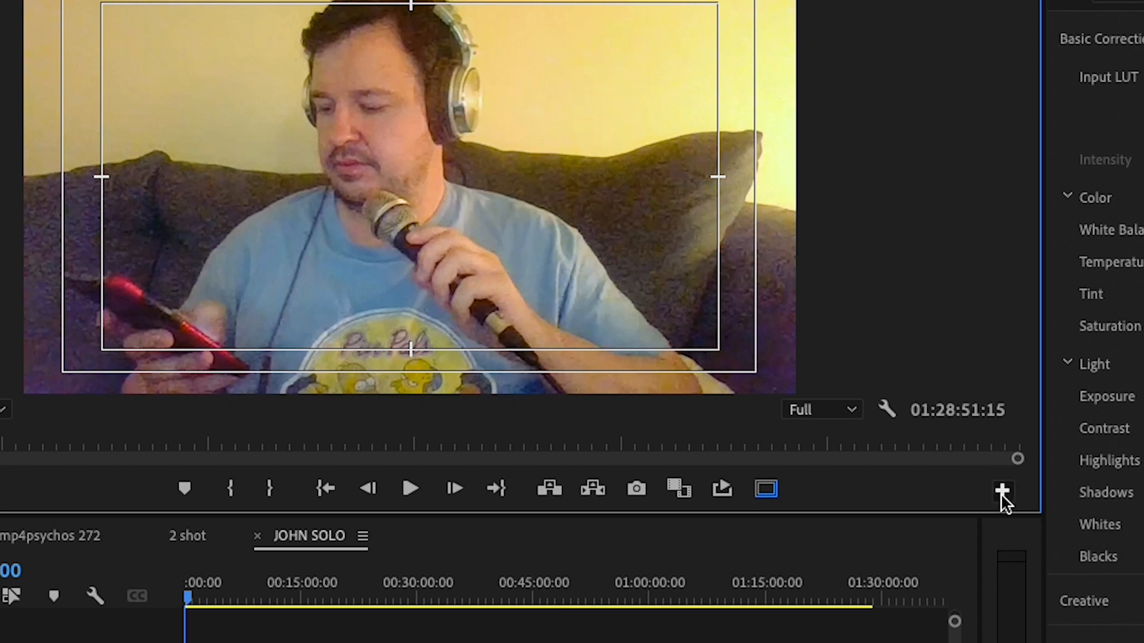
Add the Toggle Multi-Camera View control to the Program monitor and turn on the multi-camera view
{"action": "left_click", "coordinate": [1002, 491]}
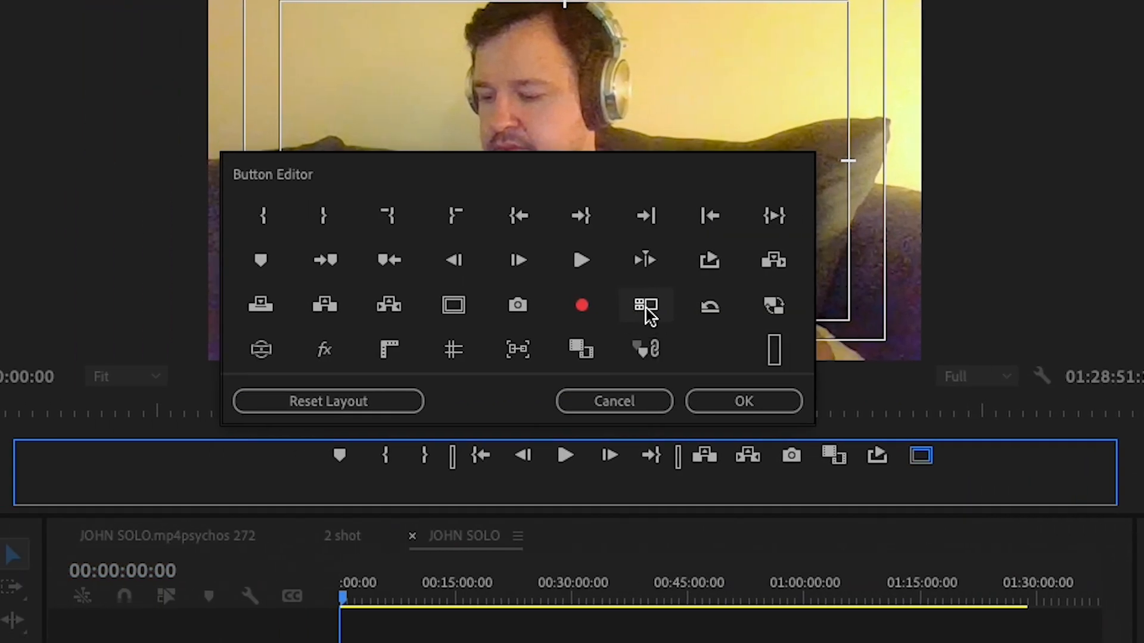
{"action": "left_click_drag", "start_coordinate": [970, 463], "coordinate": [971, 460]}
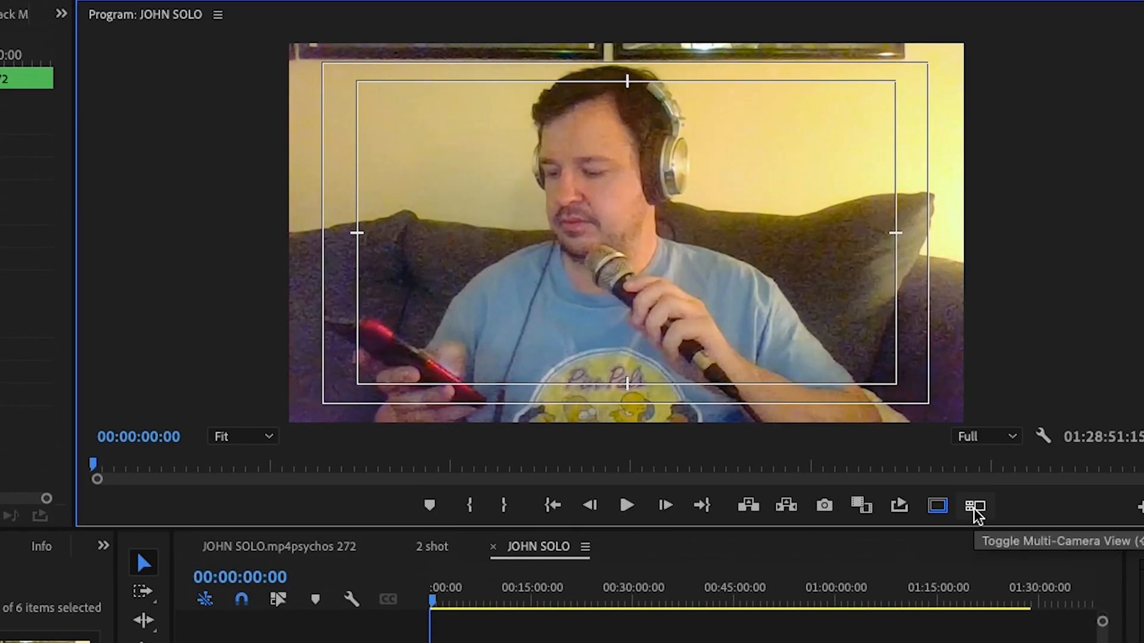
{"action": "left_click", "coordinate": [976, 507]}
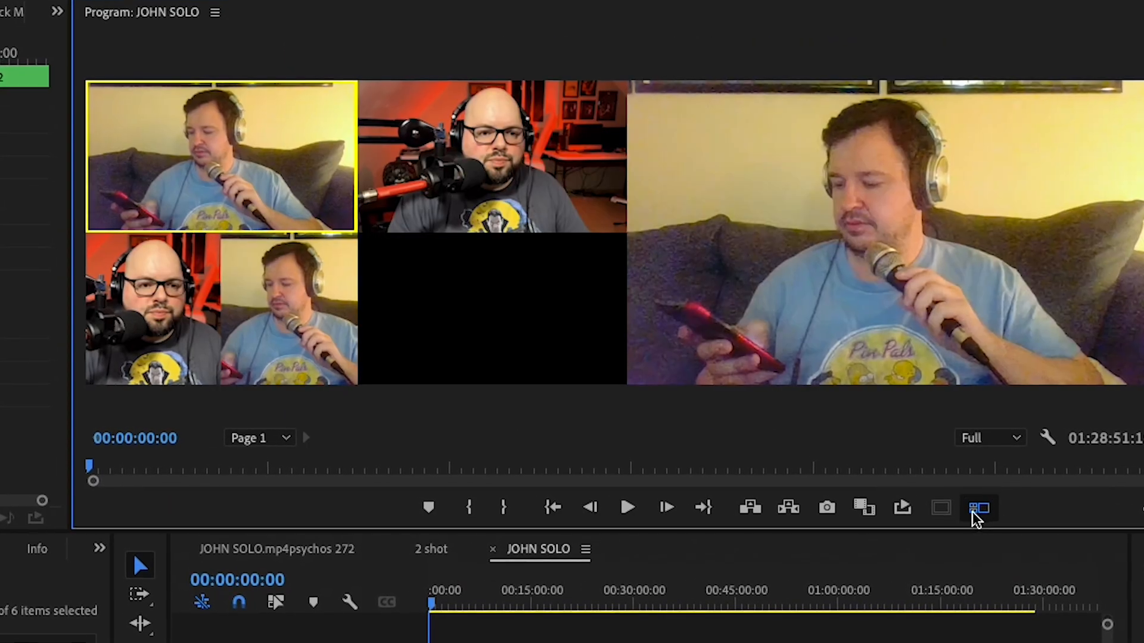
Try out the camera angles at the sequence start, switching among BRIAN SOLO, JOHN SOLO and the 2 shot
{"action": "left_click", "coordinate": [466, 179]}
{"action": "left_click", "coordinate": [334, 214]}
{"action": "left_click", "coordinate": [250, 354]}
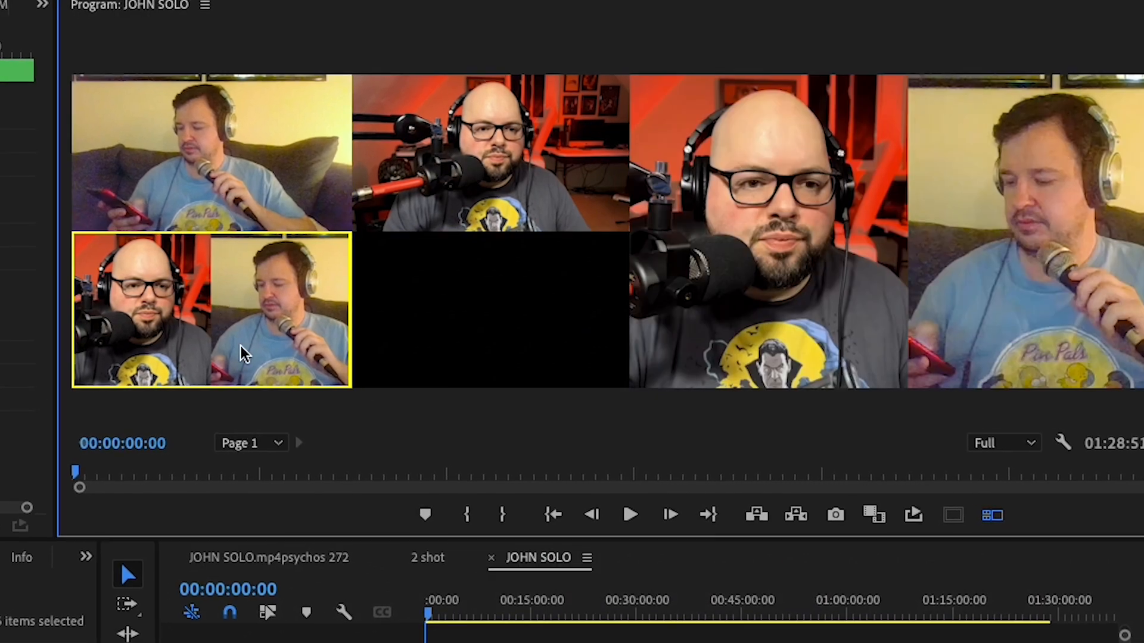
{"action": "left_click", "coordinate": [199, 149]}
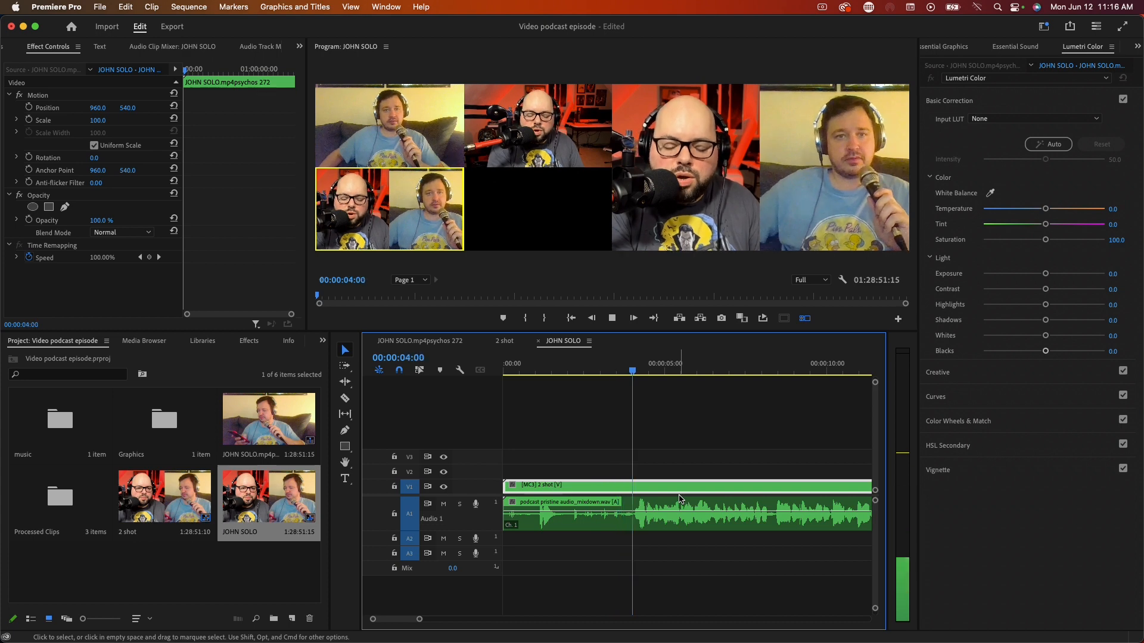
Record live camera cuts during playback, switching from the 2 shot to camera 2 and on to camera 1
{"action": "key", "text": "2"}
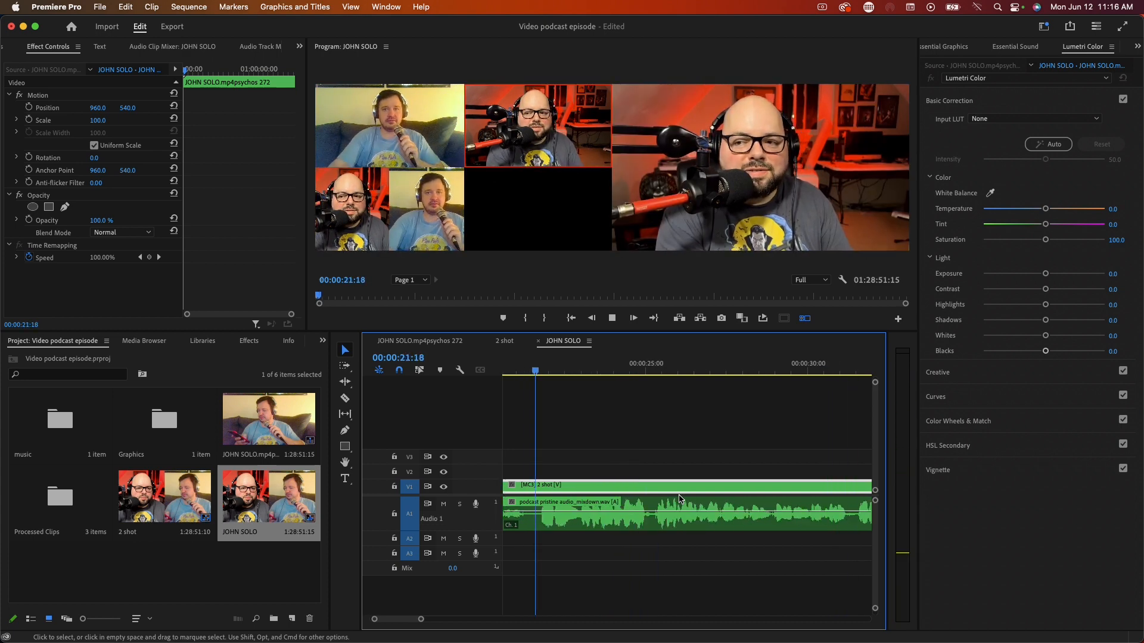
{"action": "key", "text": "1"}
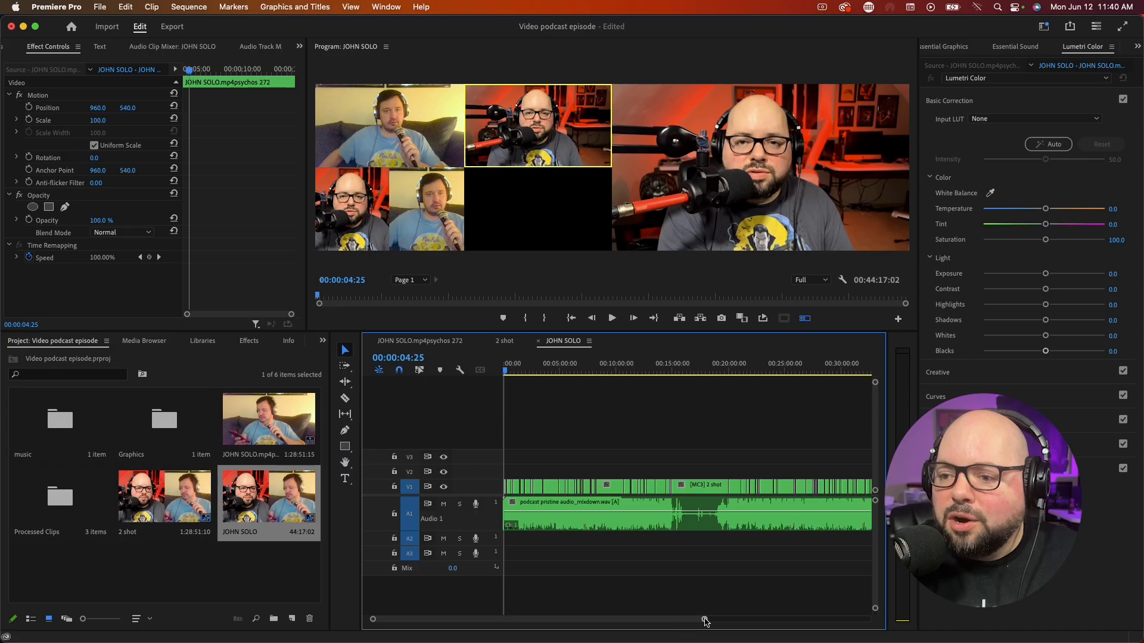
Change the short JOHN SOLO clip at 00:00:46:08 to the 2 shot angle and play back across the cuts around it
{"action": "left_click_drag", "start_coordinate": [705, 621], "coordinate": [434, 620]}
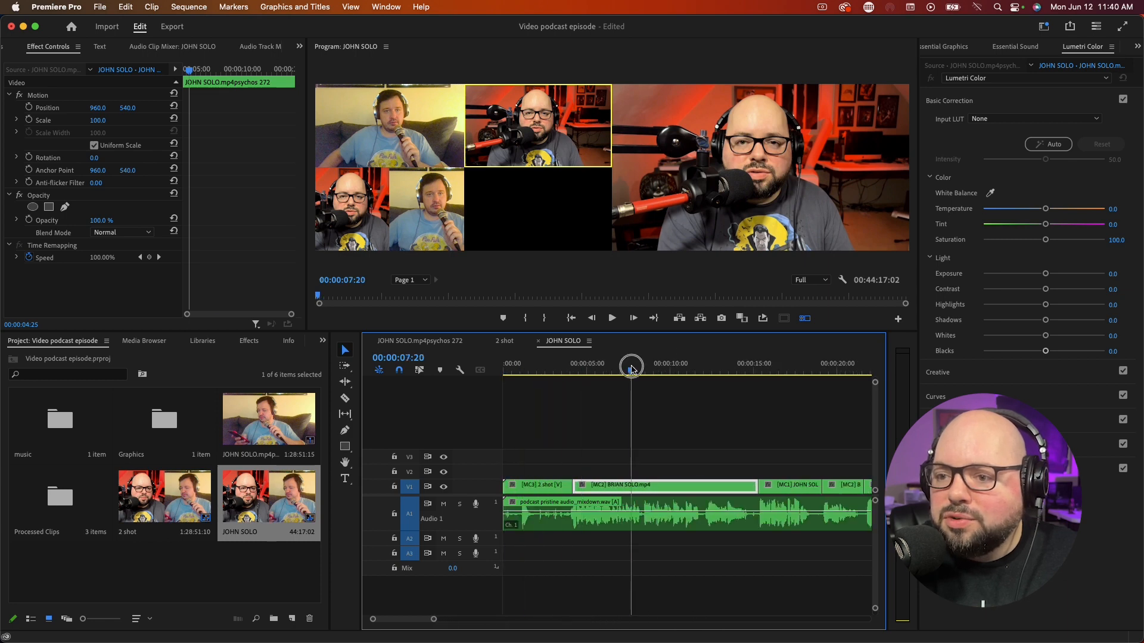
{"action": "mouse_move", "coordinate": [631, 370]}
{"action": "left_mouse_down"}
{"action": "mouse_move", "coordinate": [879, 368]}
{"action": "mouse_move", "coordinate": [567, 372]}
{"action": "mouse_move", "coordinate": [628, 373]}
{"action": "left_mouse_up"}
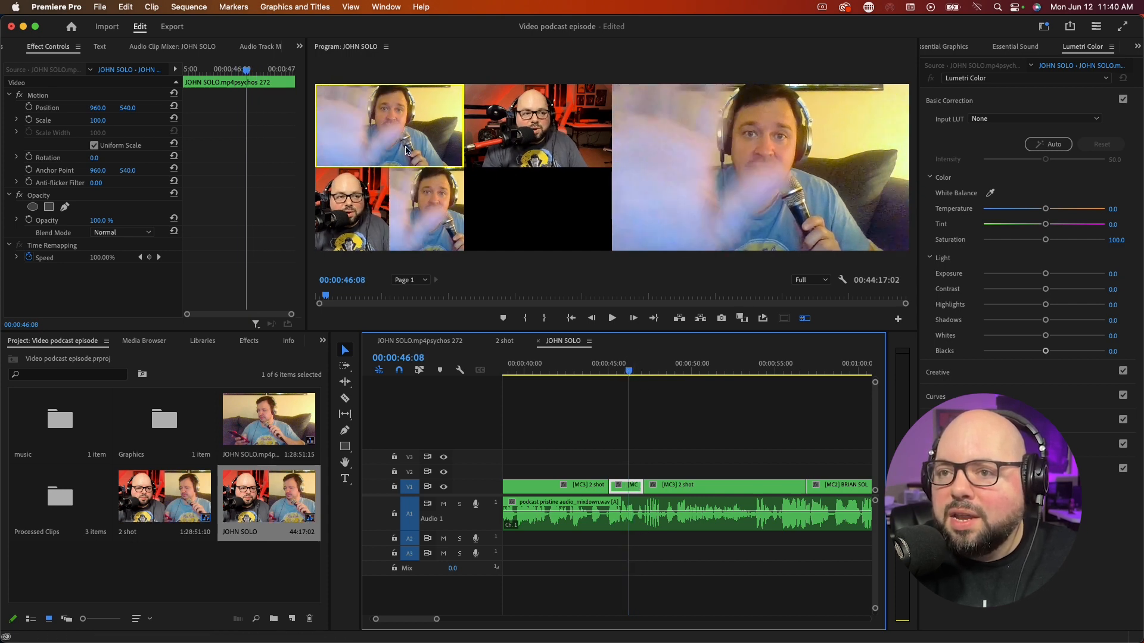
{"action": "left_click", "coordinate": [376, 216]}
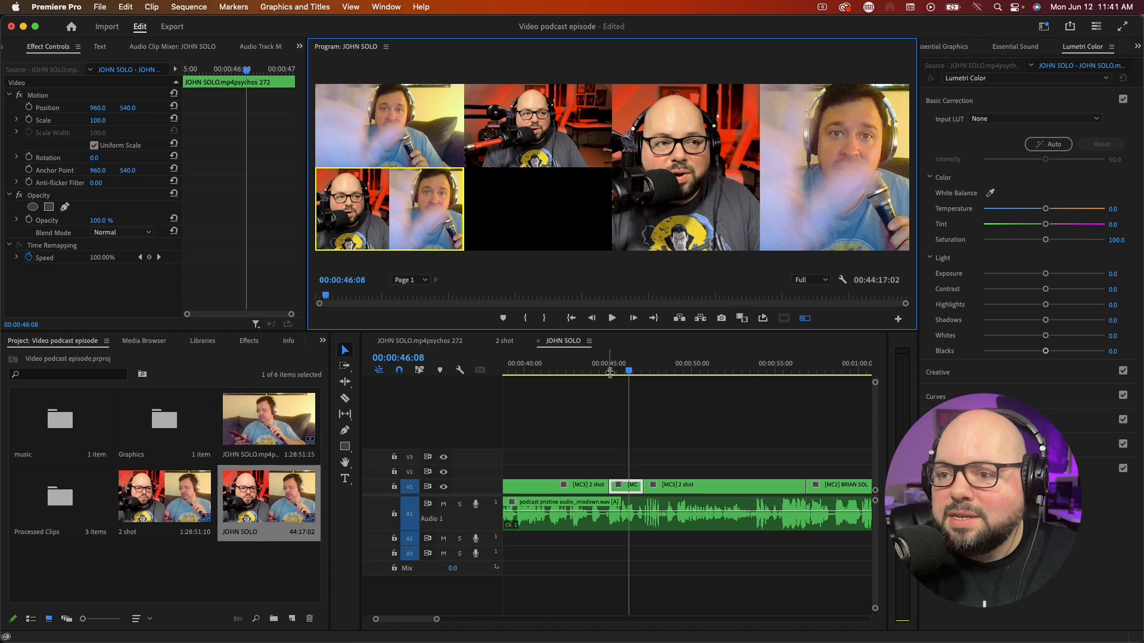
{"action": "left_click_drag", "start_coordinate": [610, 372], "coordinate": [564, 370]}
{"action": "key", "text": "space"}
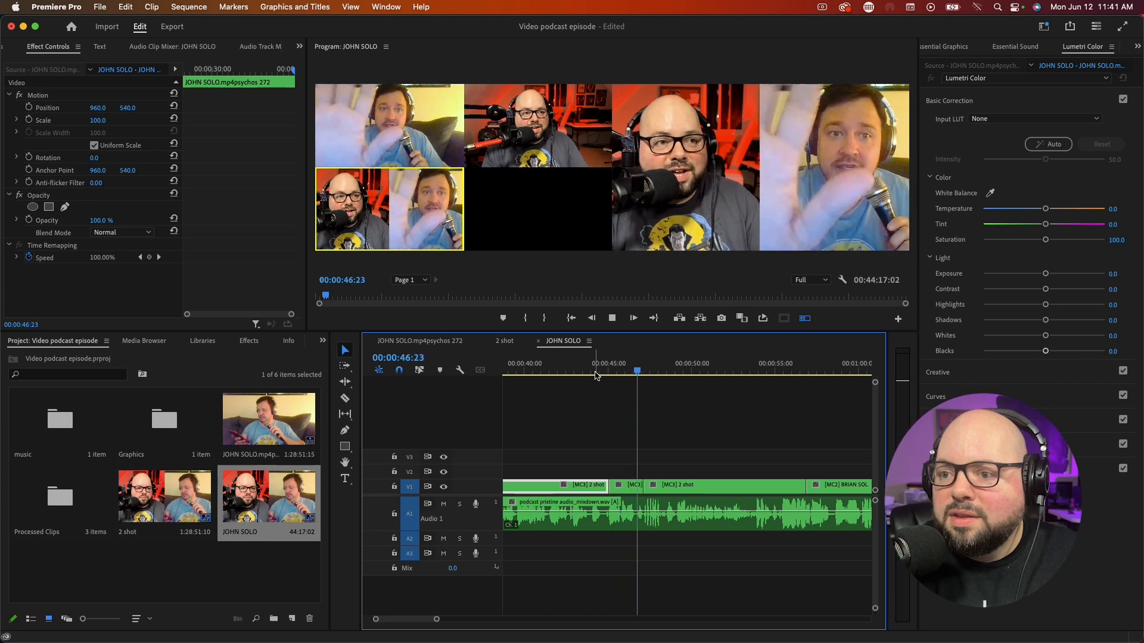
{"action": "key", "text": "space"}
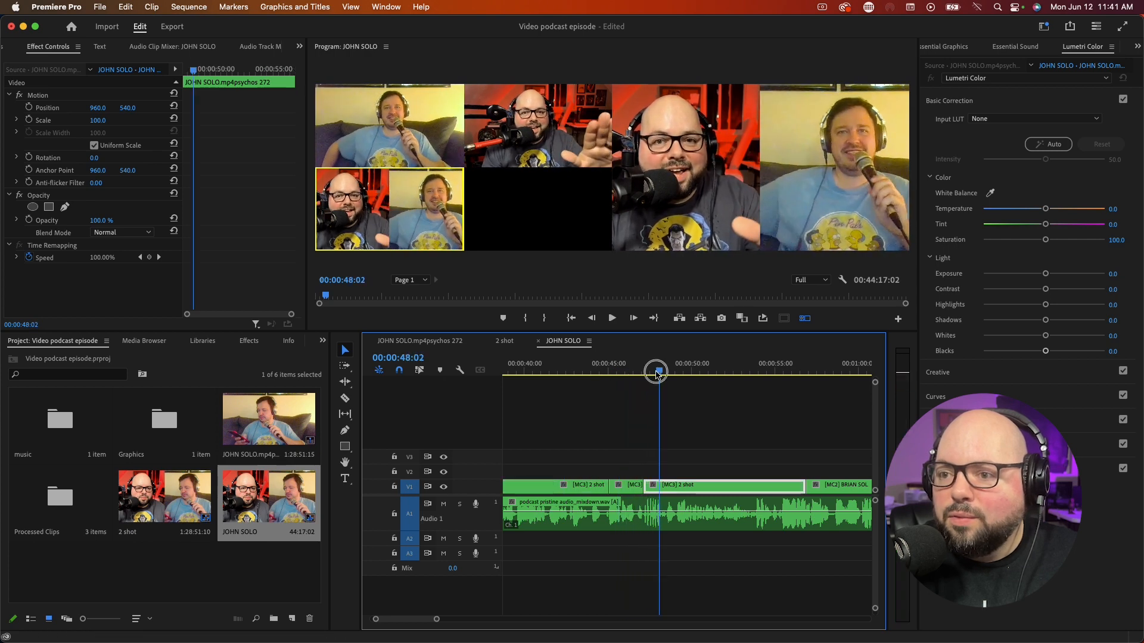
{"action": "left_click_drag", "start_coordinate": [656, 374], "coordinate": [632, 372]}
{"action": "left_click", "coordinate": [628, 487]}
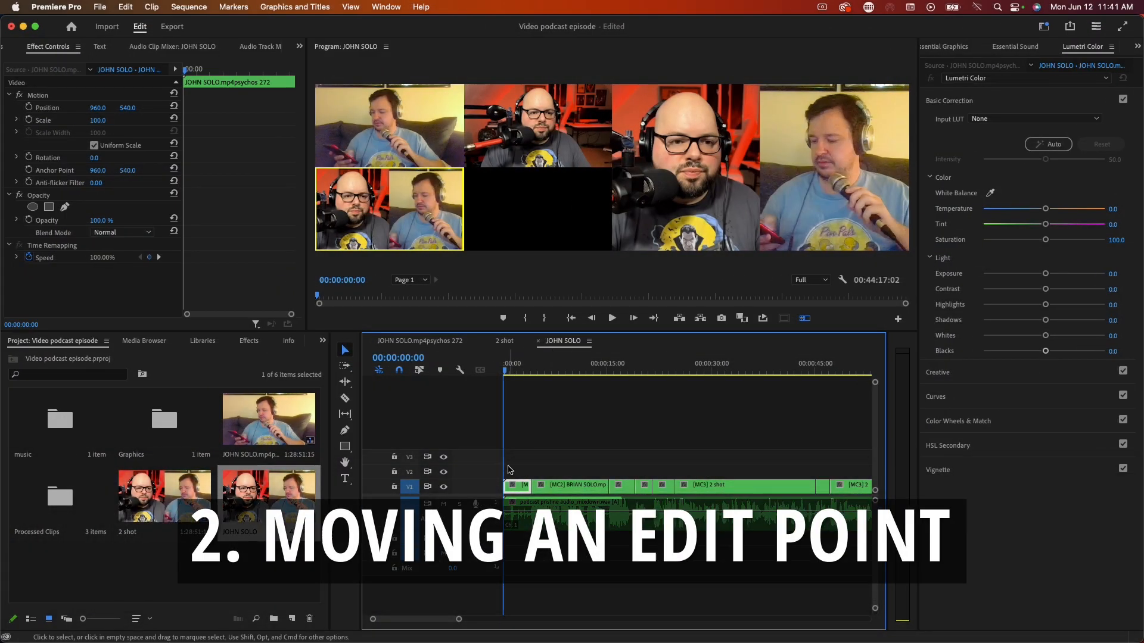
Use the Rolling Edit tool to move the edit point between the opening 2 shot and BRIAN SOLO.mp4 clips earlier, toward 00:00:03:09
{"action": "left_click_drag", "start_coordinate": [460, 626], "coordinate": [442, 624]}
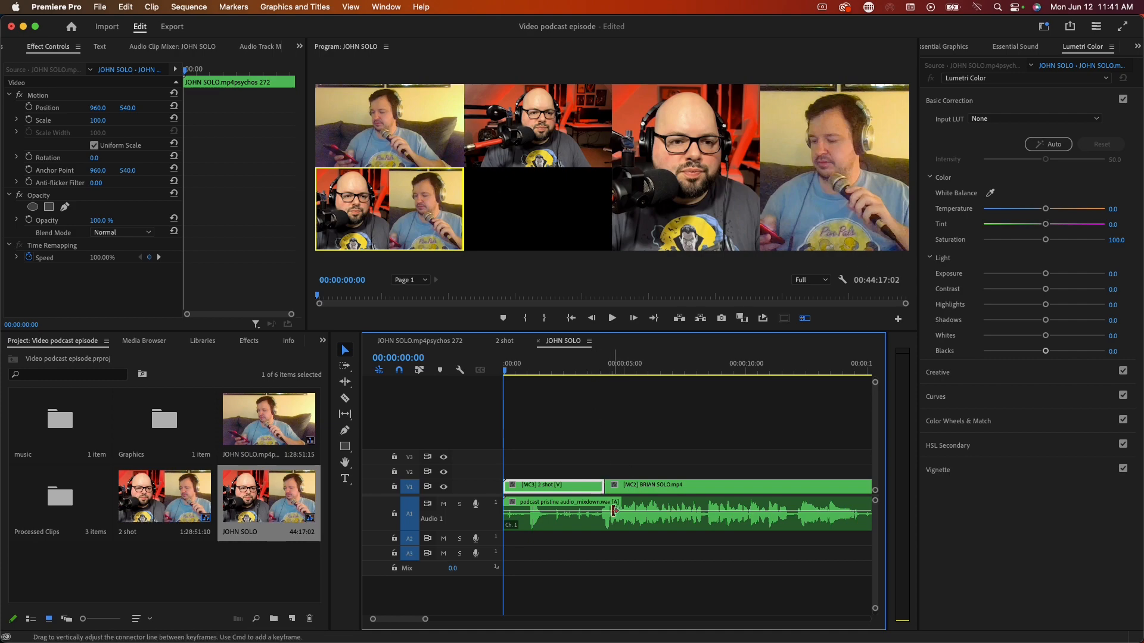
{"action": "left_click", "coordinate": [603, 367]}
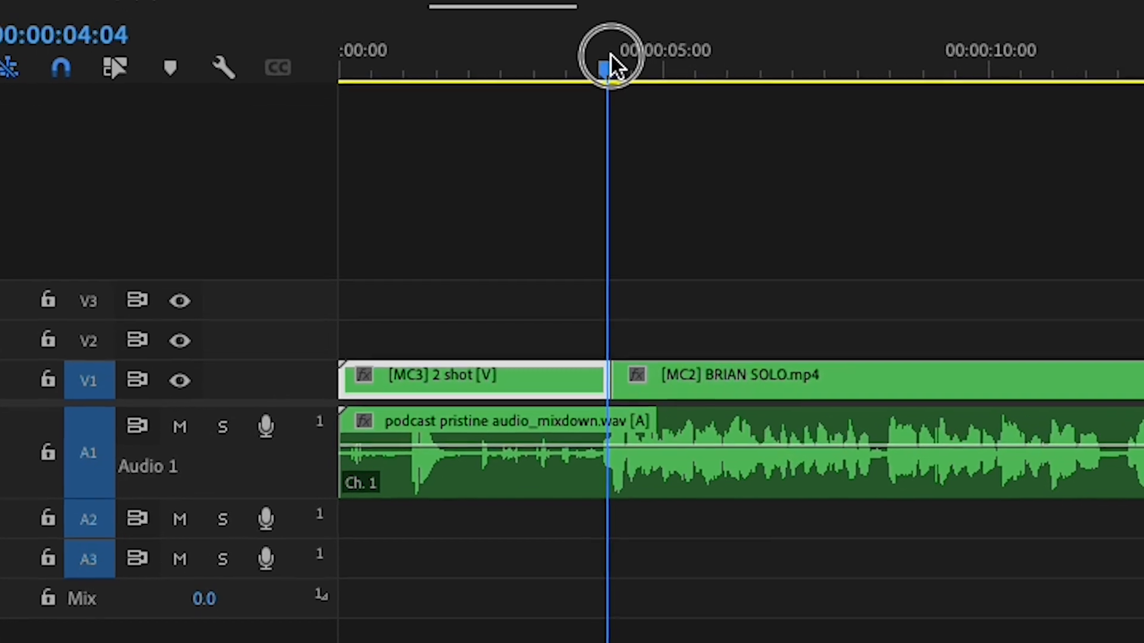
{"action": "left_click_drag", "start_coordinate": [606, 192], "coordinate": [592, 192]}
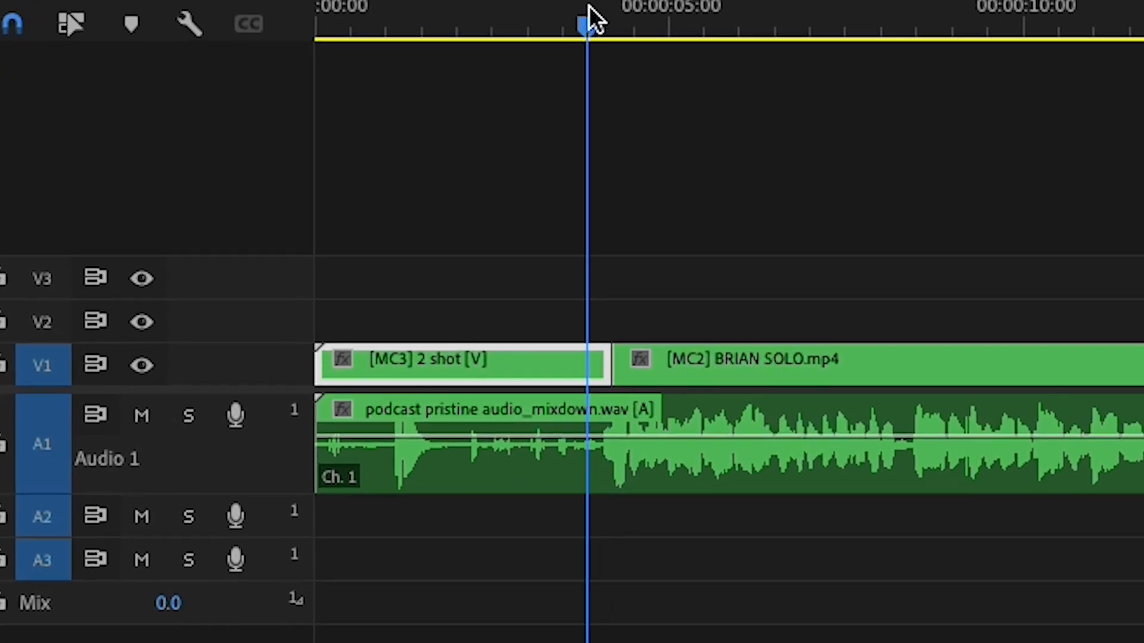
{"action": "left_click_drag", "start_coordinate": [591, 7], "coordinate": [549, 23]}
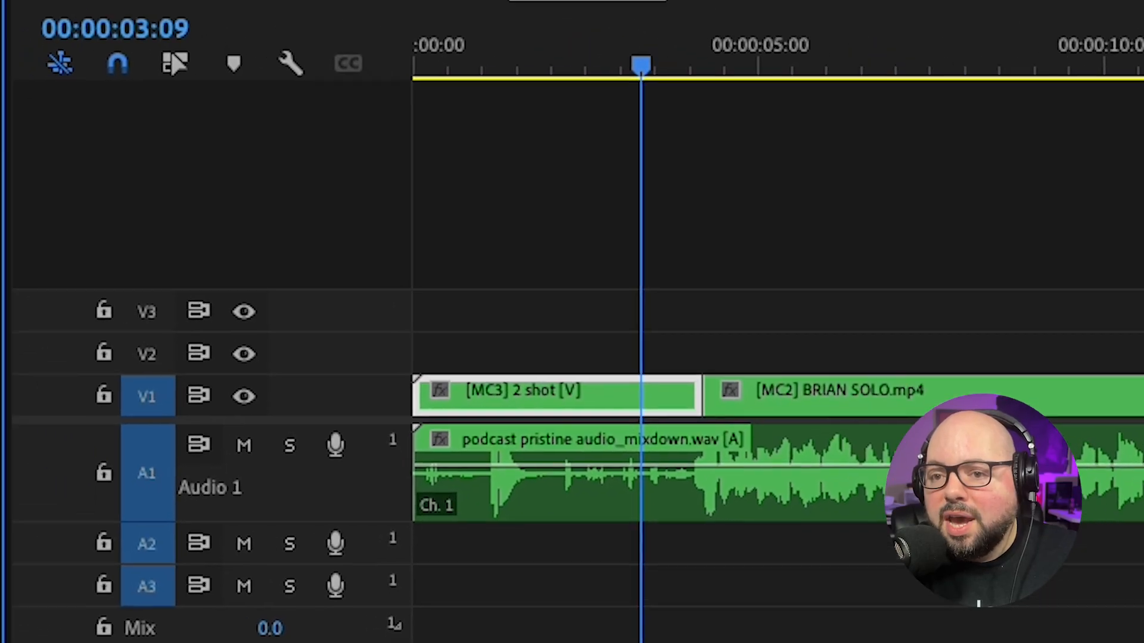
{"action": "left_click", "coordinate": [140, 164]}
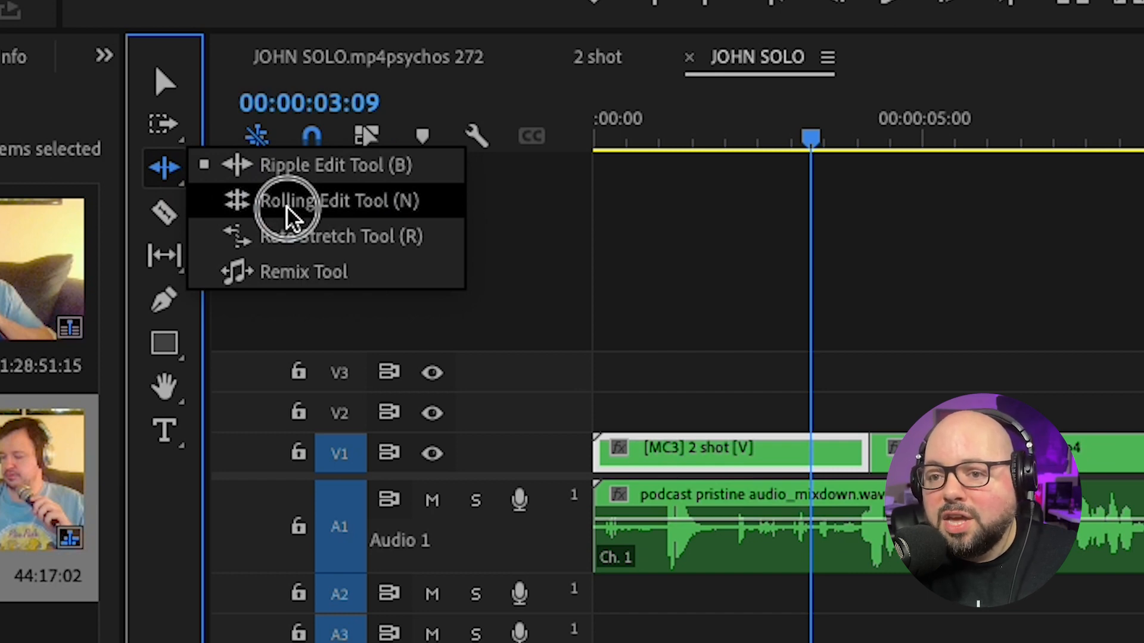
{"action": "left_click", "coordinate": [288, 206]}
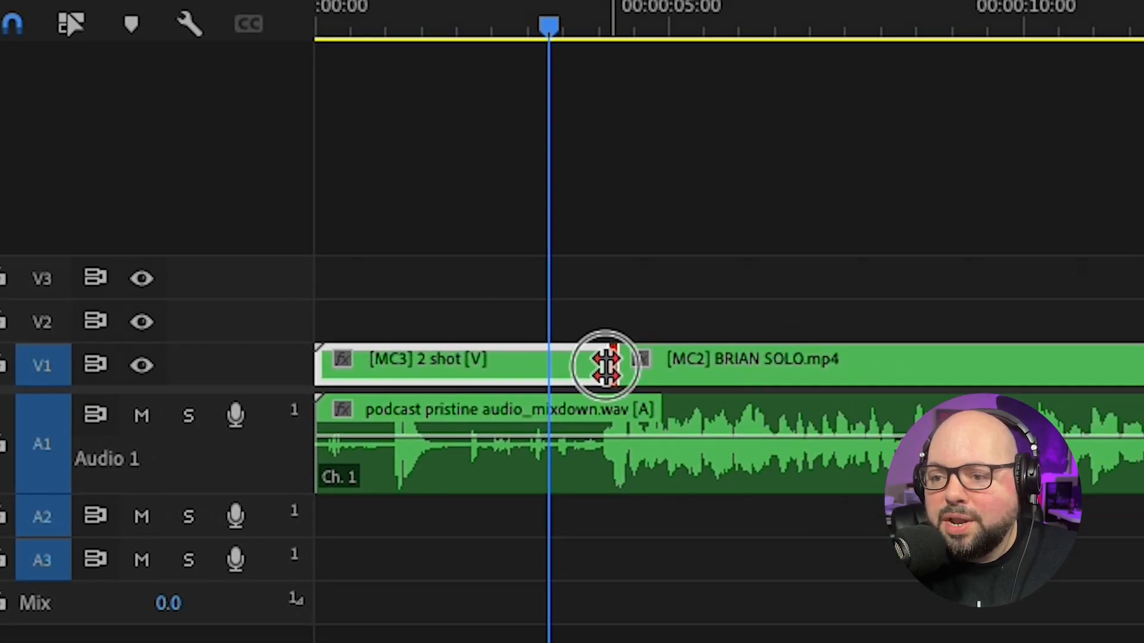
{"action": "mouse_move", "coordinate": [606, 365]}
{"action": "left_mouse_down"}
{"action": "mouse_move", "coordinate": [585, 365]}
{"action": "mouse_move", "coordinate": [594, 370]}
{"action": "left_mouse_up"}
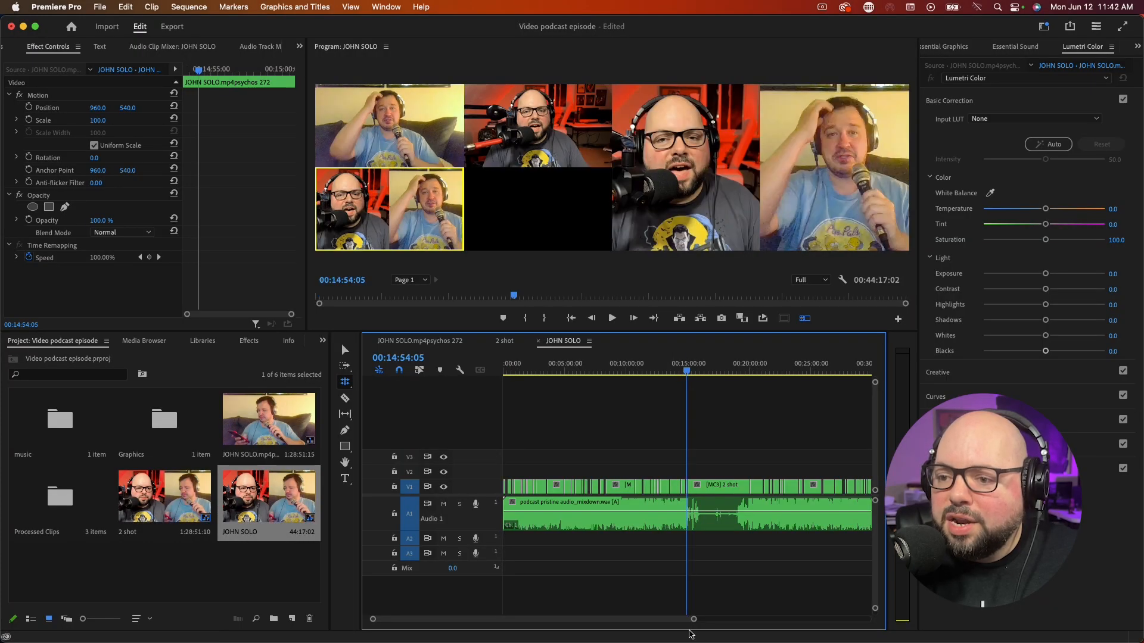
Razor the video and audio at both ends of the quiet break, at about 00:14:48 and 00:20:17
{"action": "key", "text": "equal"}
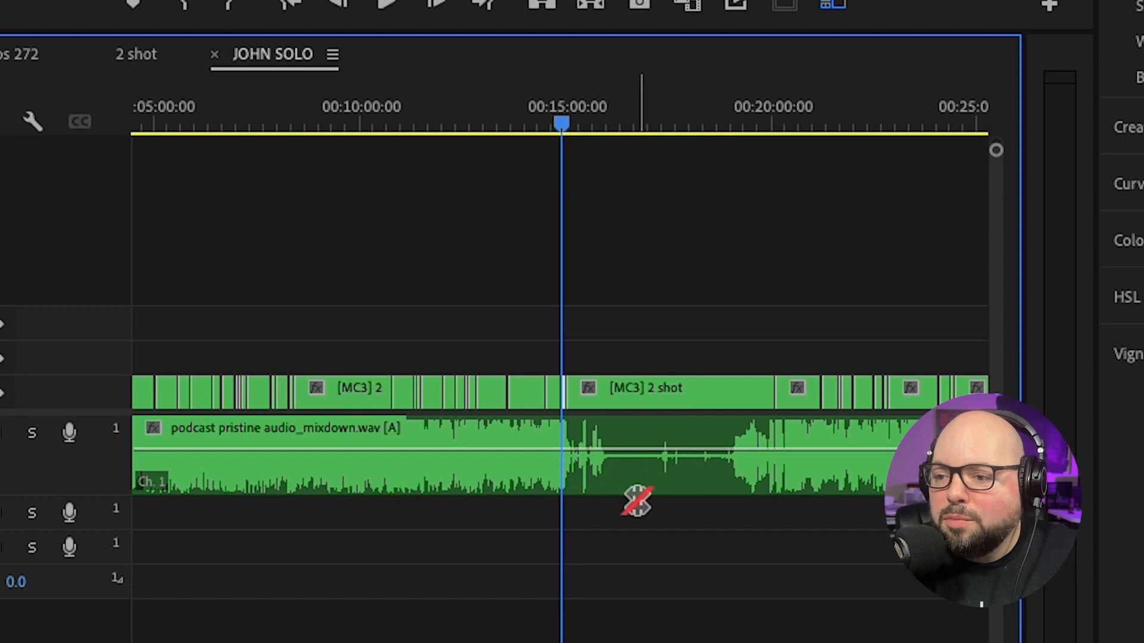
{"action": "key", "text": "="}
{"action": "key", "text": "="}
{"action": "key", "text": "="}
{"action": "key", "text": "="}
{"action": "key", "text": "="}
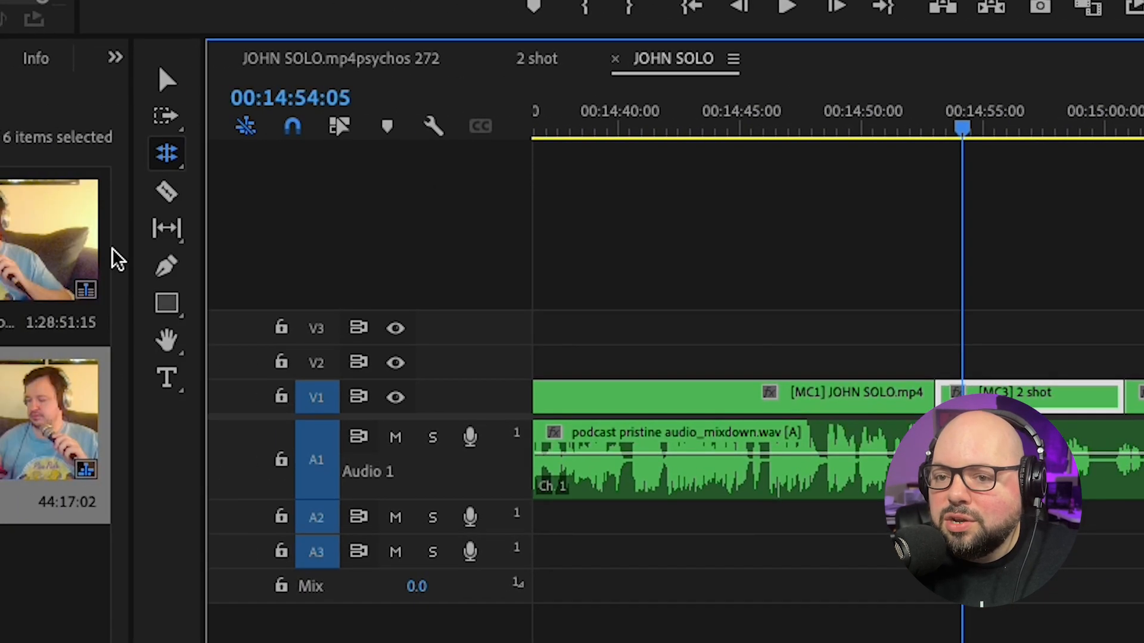
{"action": "left_click", "coordinate": [3, 191]}
{"action": "left_click", "coordinate": [702, 126]}
{"action": "left_click_drag", "start_coordinate": [737, 128], "coordinate": [694, 133]}
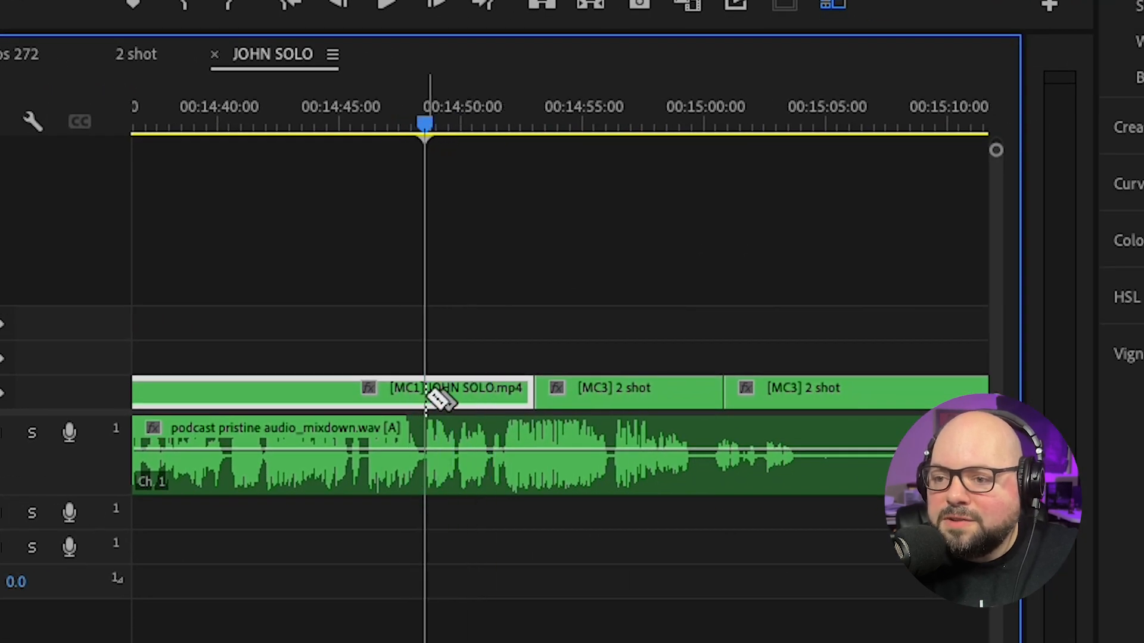
{"action": "left_click", "coordinate": [427, 398]}
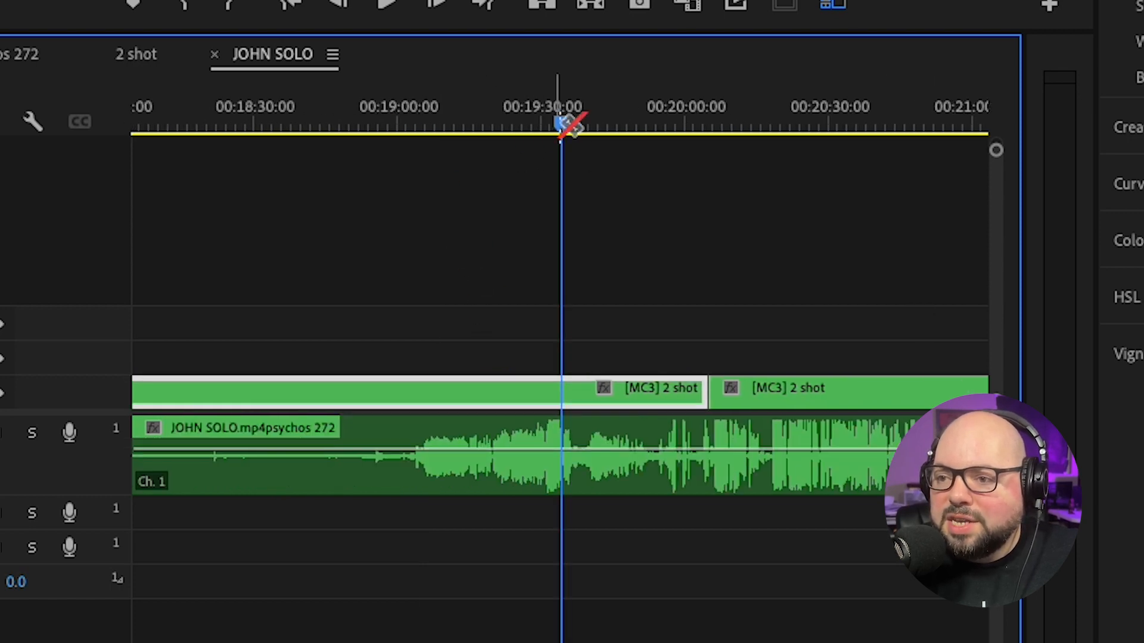
{"action": "left_click_drag", "start_coordinate": [713, 128], "coordinate": [769, 130]}
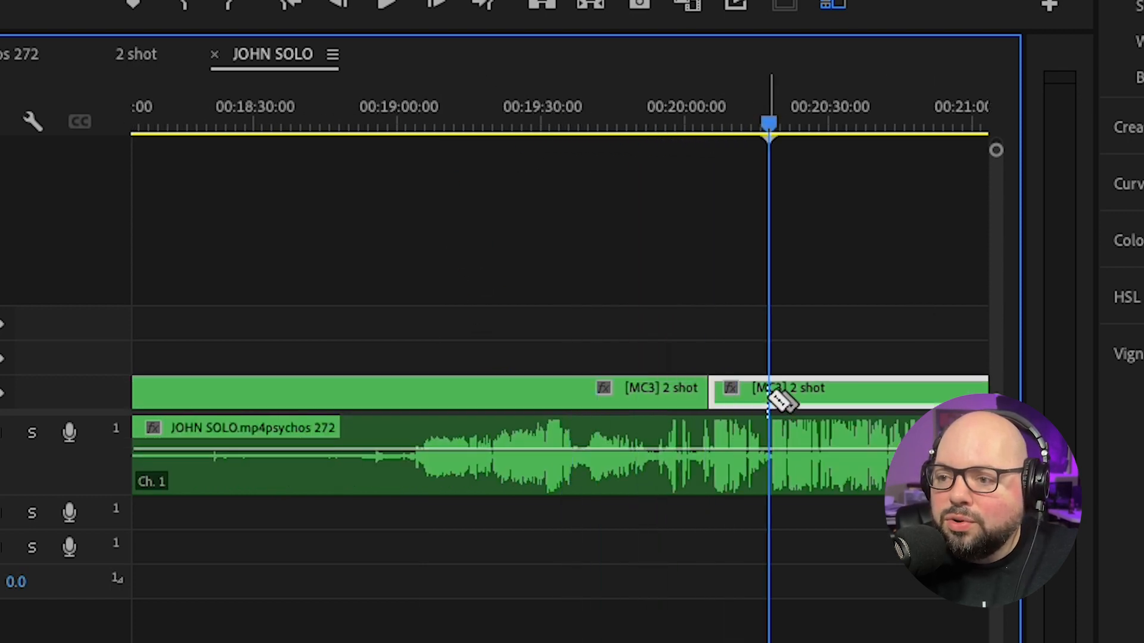
{"action": "left_click", "coordinate": [770, 396]}
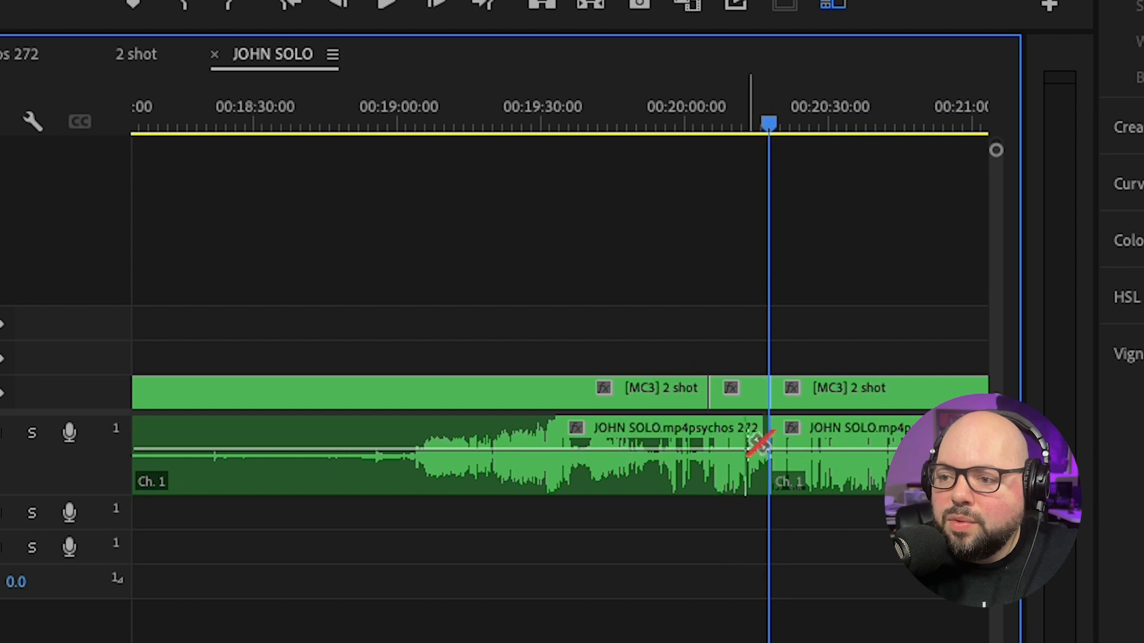
Ripple delete all video and audio clips of the razored quiet break between about 00:14:48 and 00:20:17
{"action": "key", "text": "minus"}
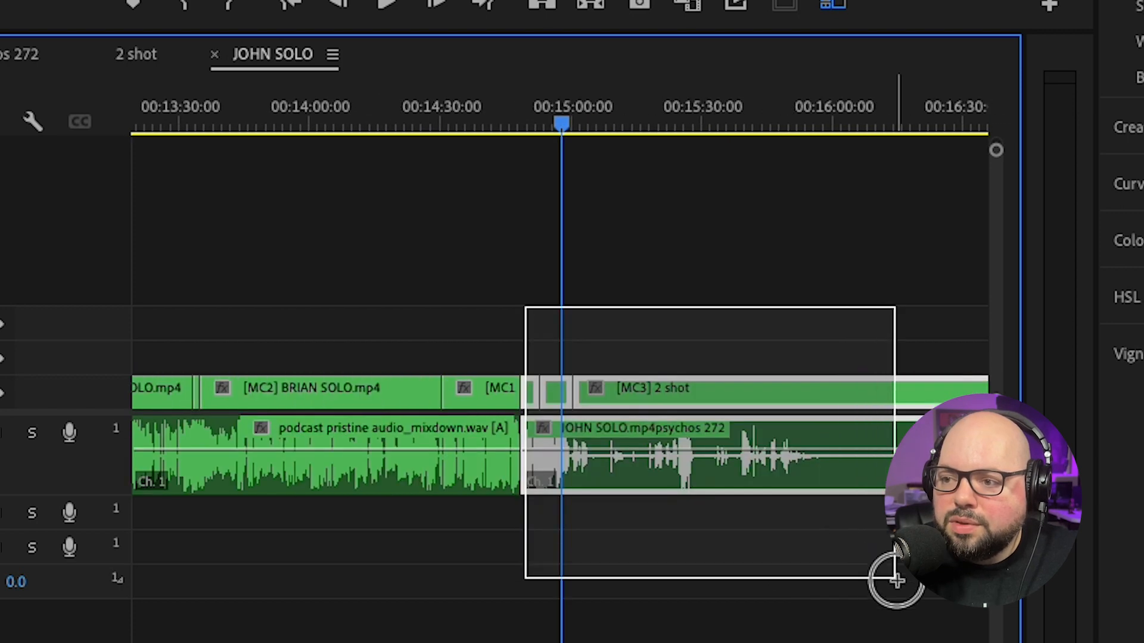
{"action": "left_click_drag", "start_coordinate": [894, 576], "coordinate": [1002, 606]}
{"action": "right_click", "coordinate": [345, 392]}
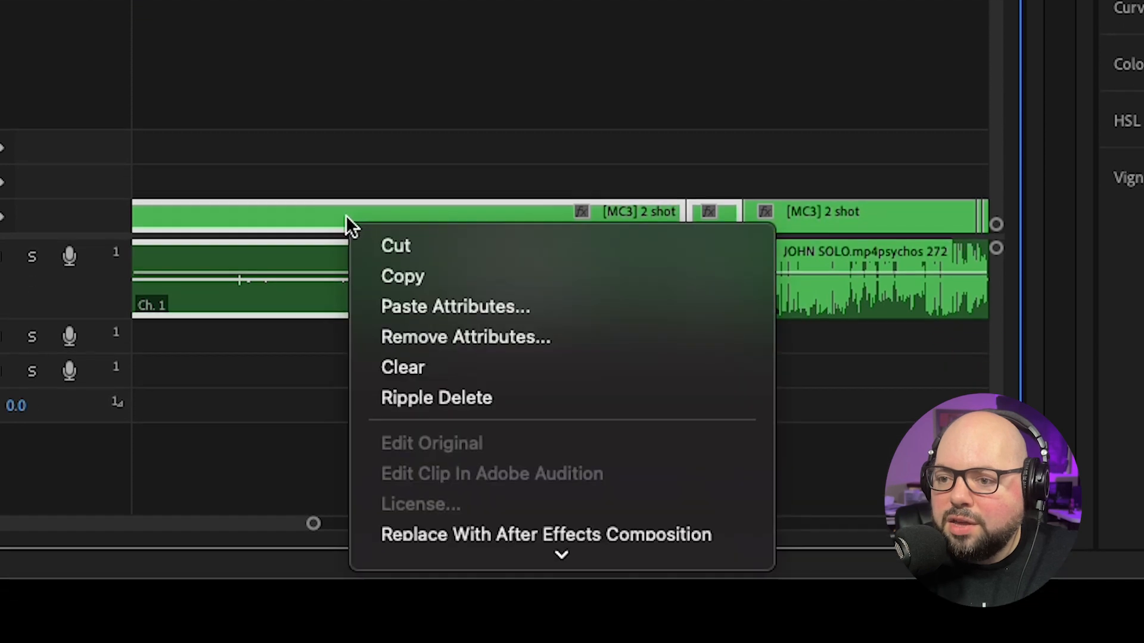
{"action": "left_click", "coordinate": [427, 403]}
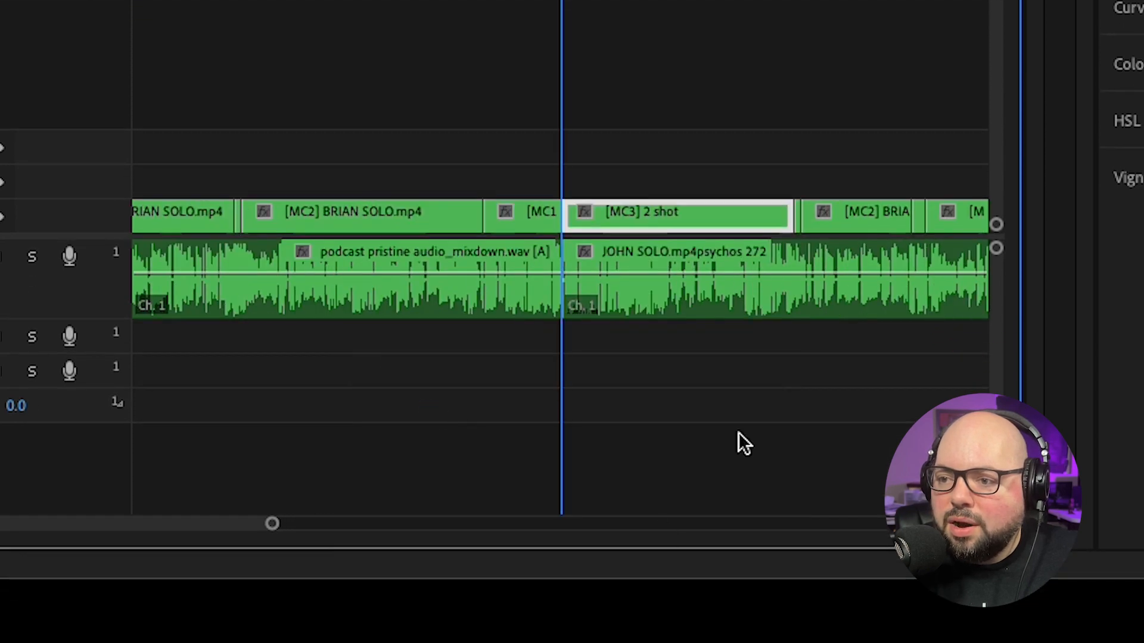
Select the video and audio clips of the unwanted section from 00:22:06:25 to about 00:22:26
{"action": "left_click", "coordinate": [544, 23]}
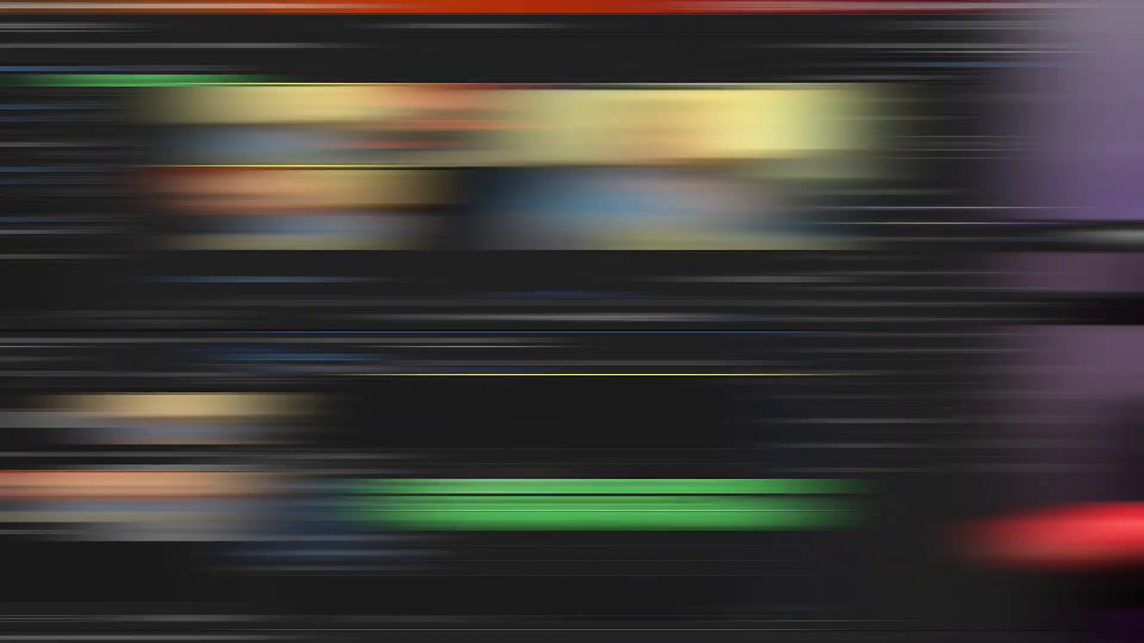
{"action": "left_click_drag", "start_coordinate": [590, 399], "coordinate": [687, 536]}
{"action": "left_click_drag", "start_coordinate": [761, 536], "coordinate": [785, 536]}
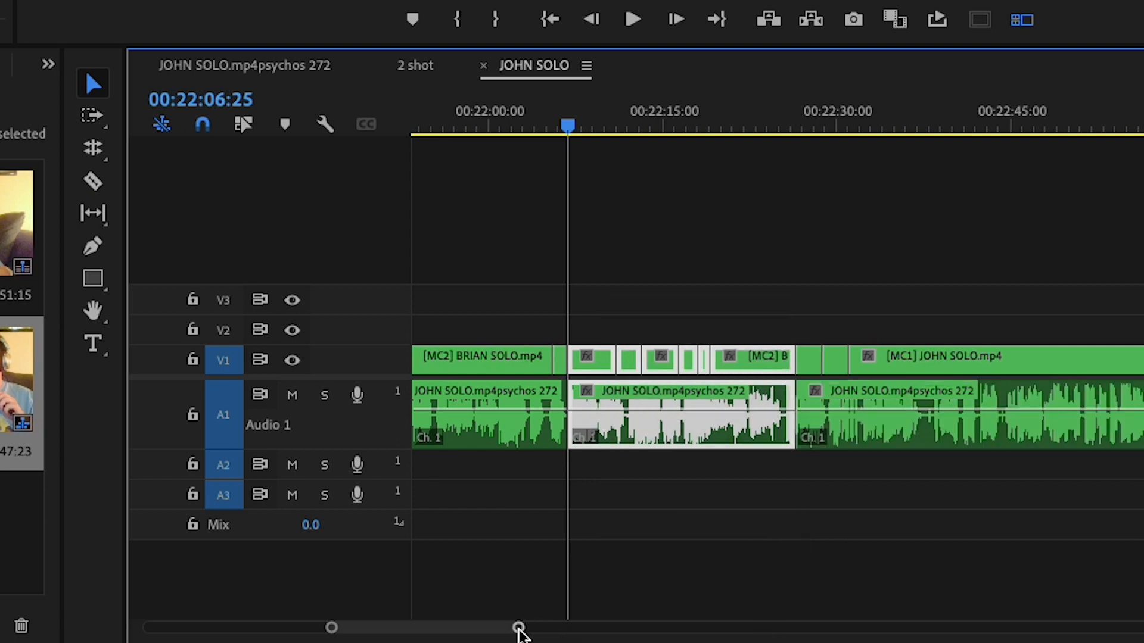
{"action": "left_click_drag", "start_coordinate": [518, 632], "coordinate": [807, 626]}
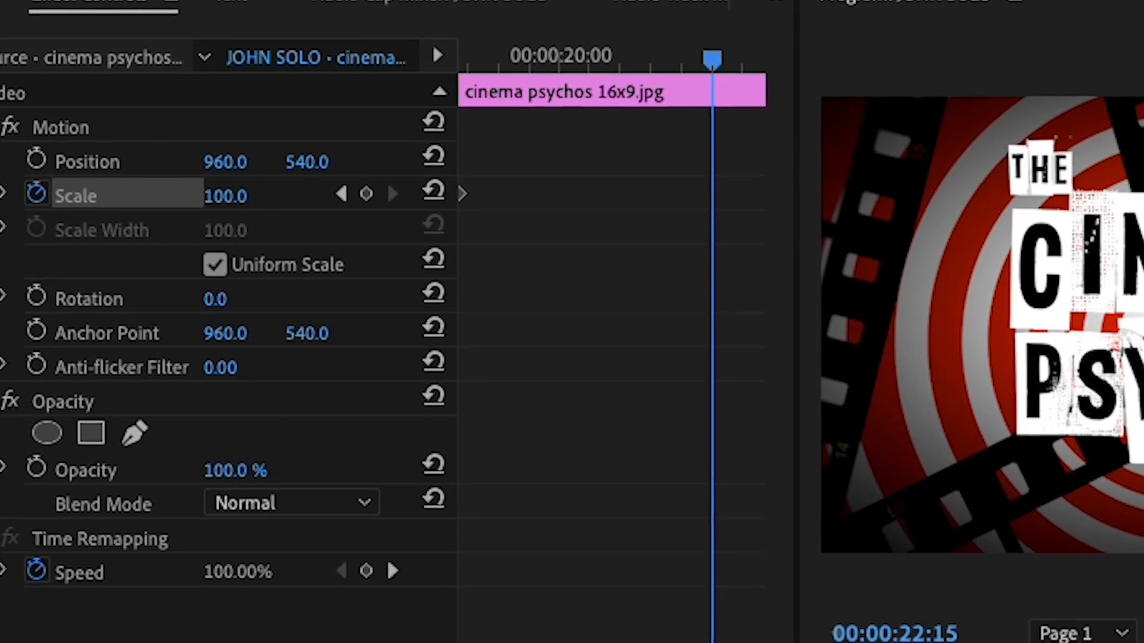
Set the keyframed Scale of cinema psychos 16x9.jpg to 120 at 00:00:24:08
{"action": "type", "text": "120"}
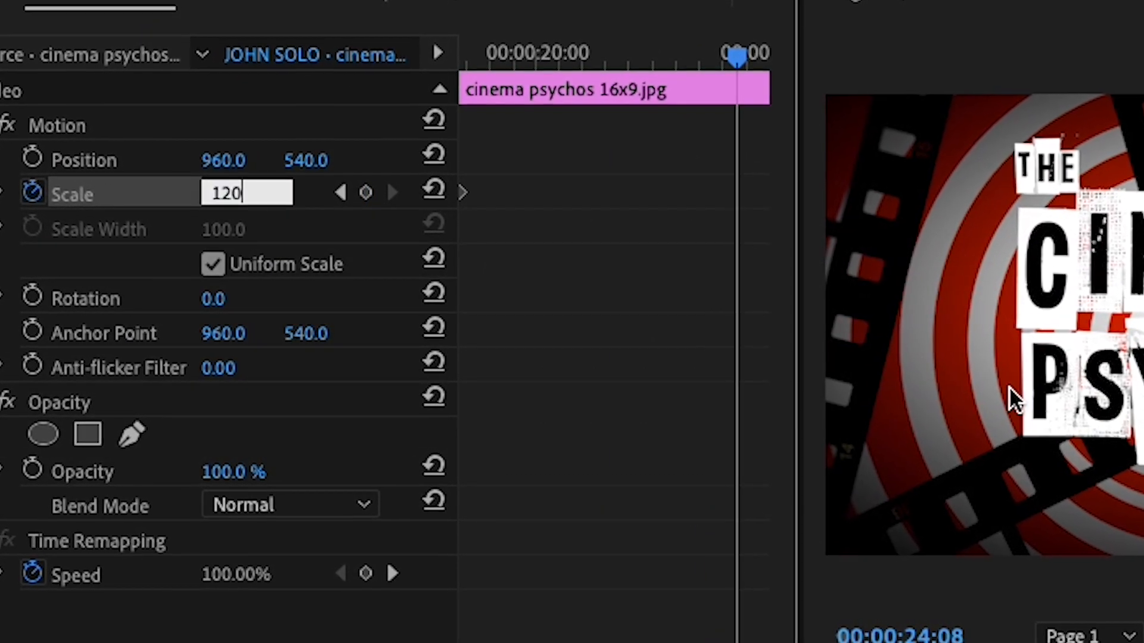
{"action": "key", "text": "Return"}
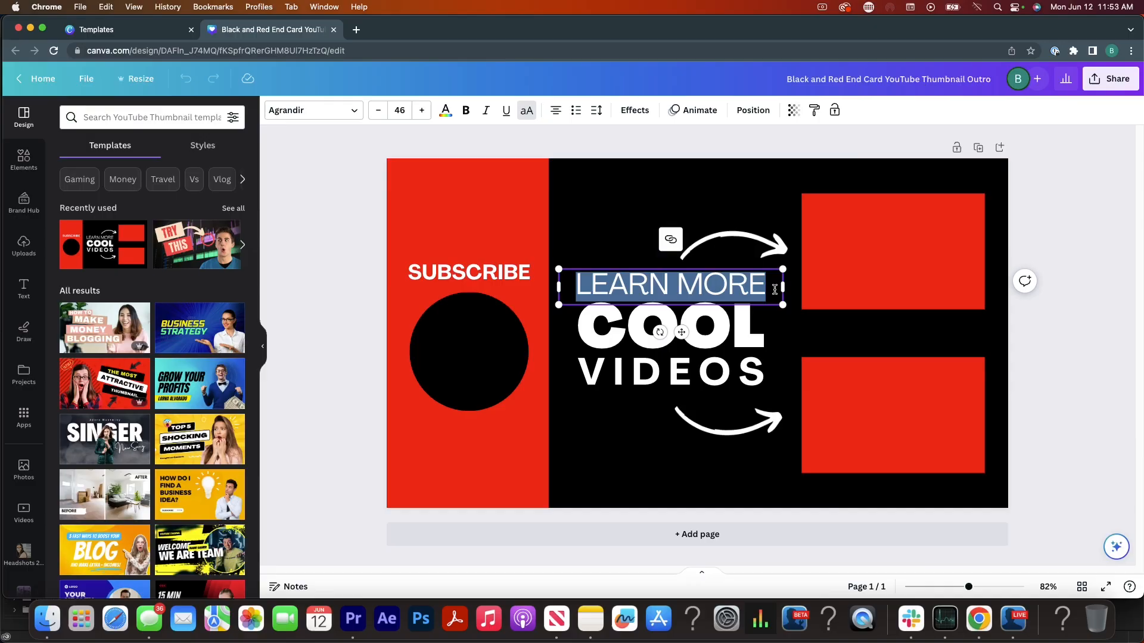
In Canva, replace the end card's LEARN MORE text with "WATCH MORE!"
{"action": "type", "text": "WATCH MORE!"}
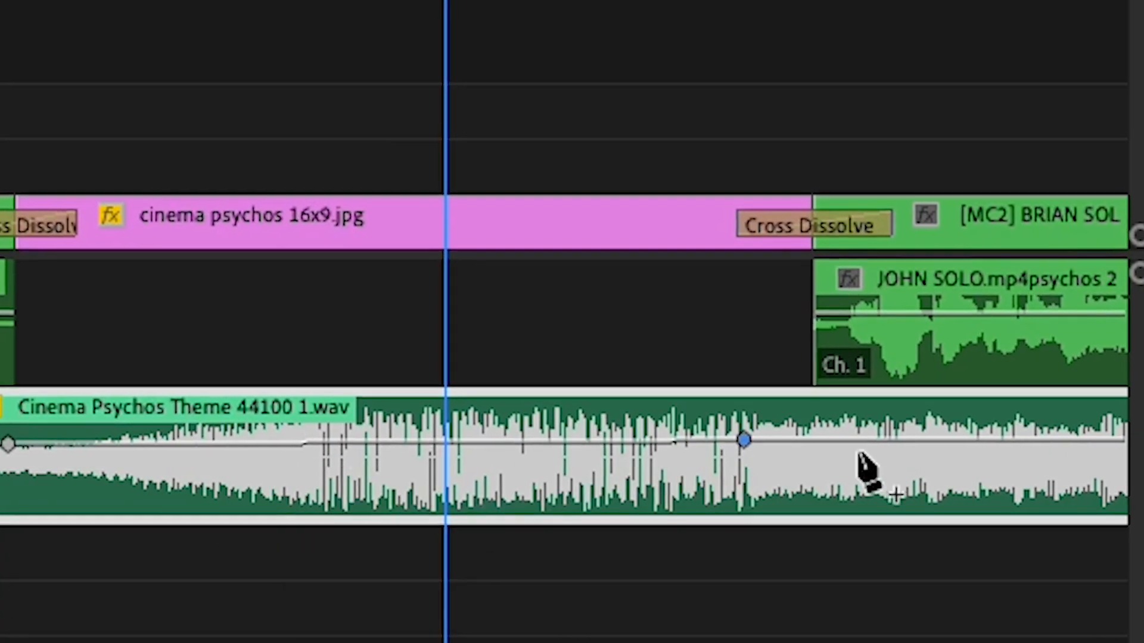
Add a volume keyframe to Cinema Psychos Theme 44100 1.wav just after the BRIAN SOLO clip starts and lower it
{"action": "left_click", "coordinate": [868, 441]}
{"action": "left_click_drag", "start_coordinate": [870, 458], "coordinate": [877, 468]}
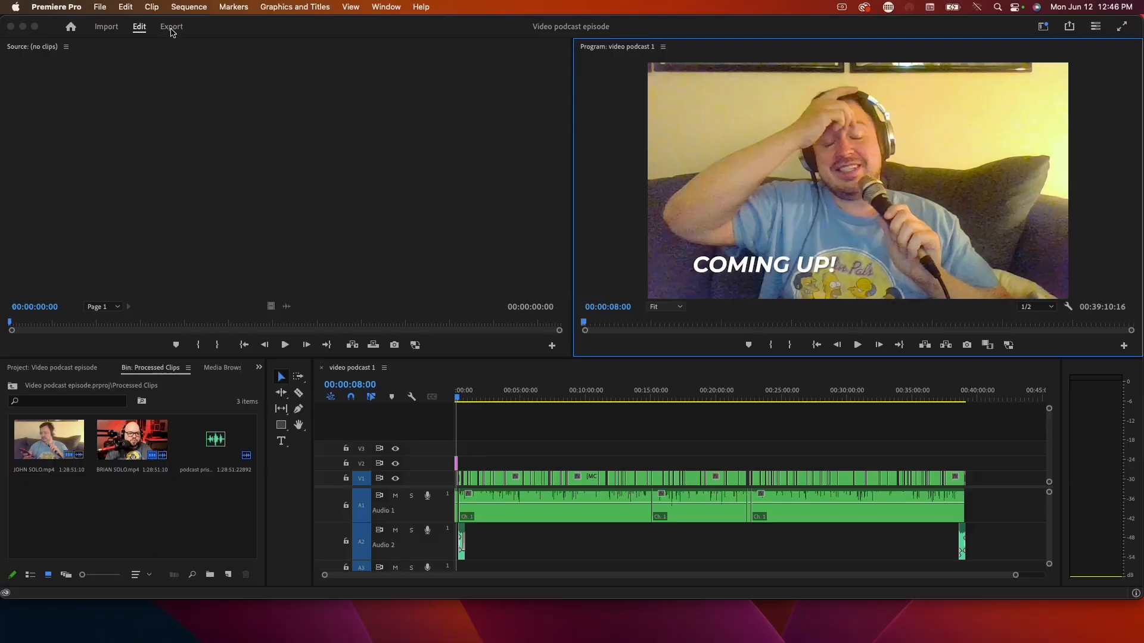
Open the export settings for the video podcast 1 sequence and set the export format to MP3
{"action": "left_click", "coordinate": [171, 27]}
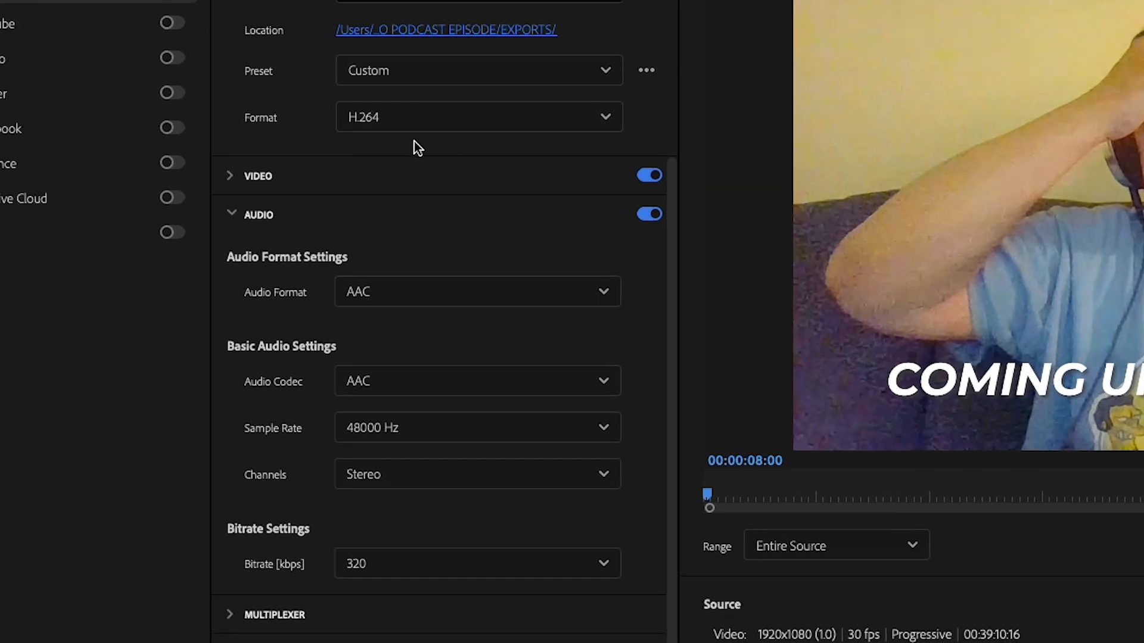
{"action": "left_click", "coordinate": [295, 163]}
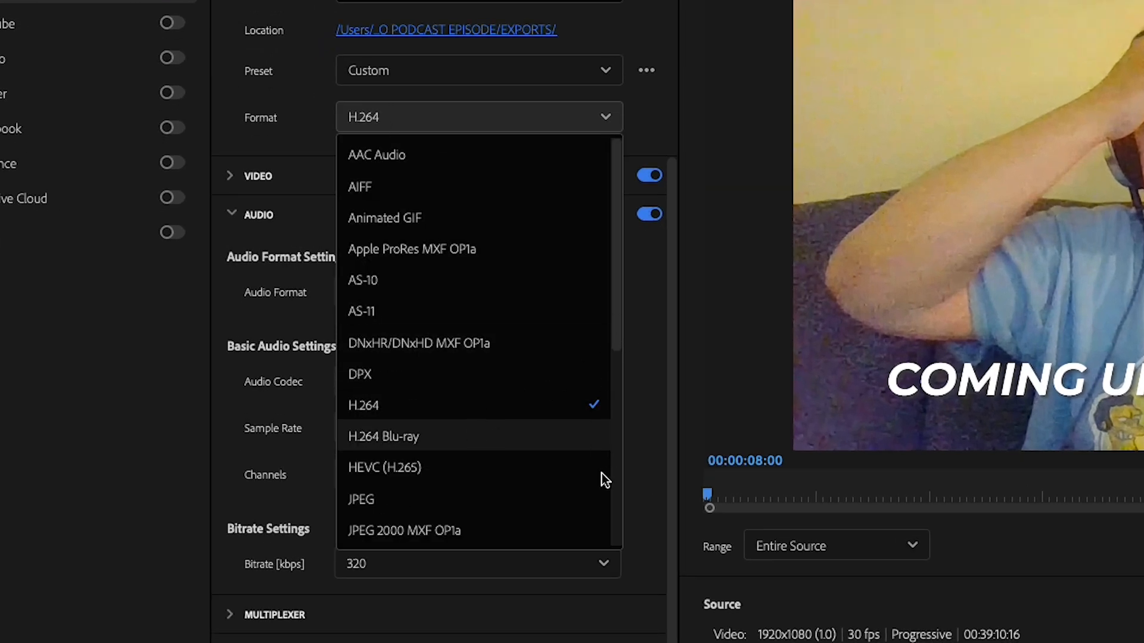
{"action": "scroll", "coordinate": [360, 504], "scroll_direction": "down", "scroll_amount": 2}
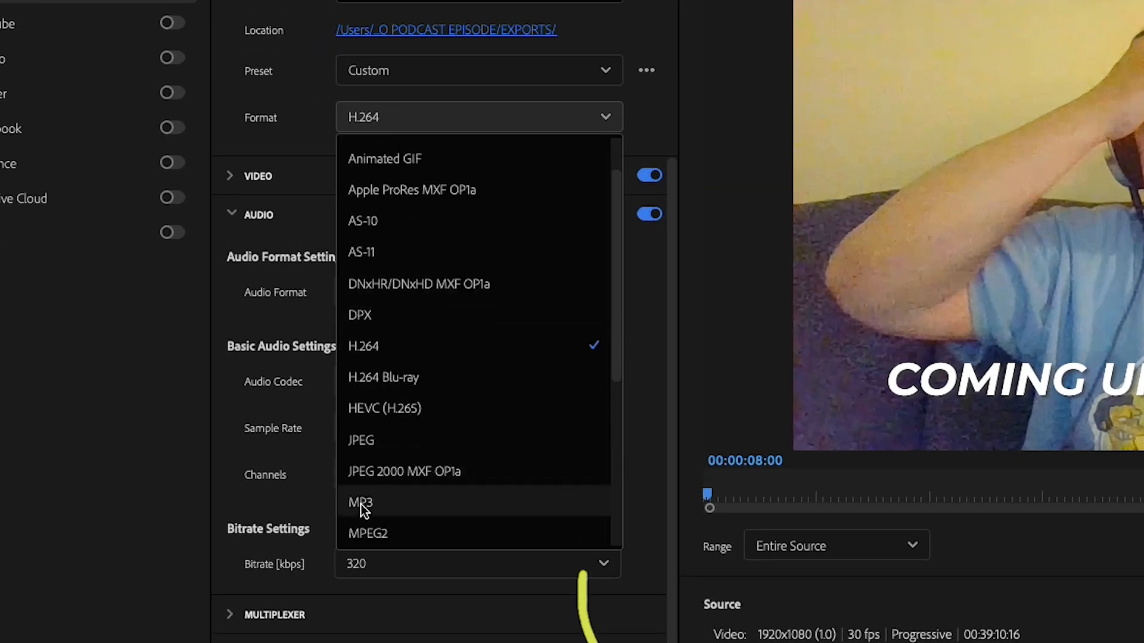
{"action": "left_click", "coordinate": [444, 509]}
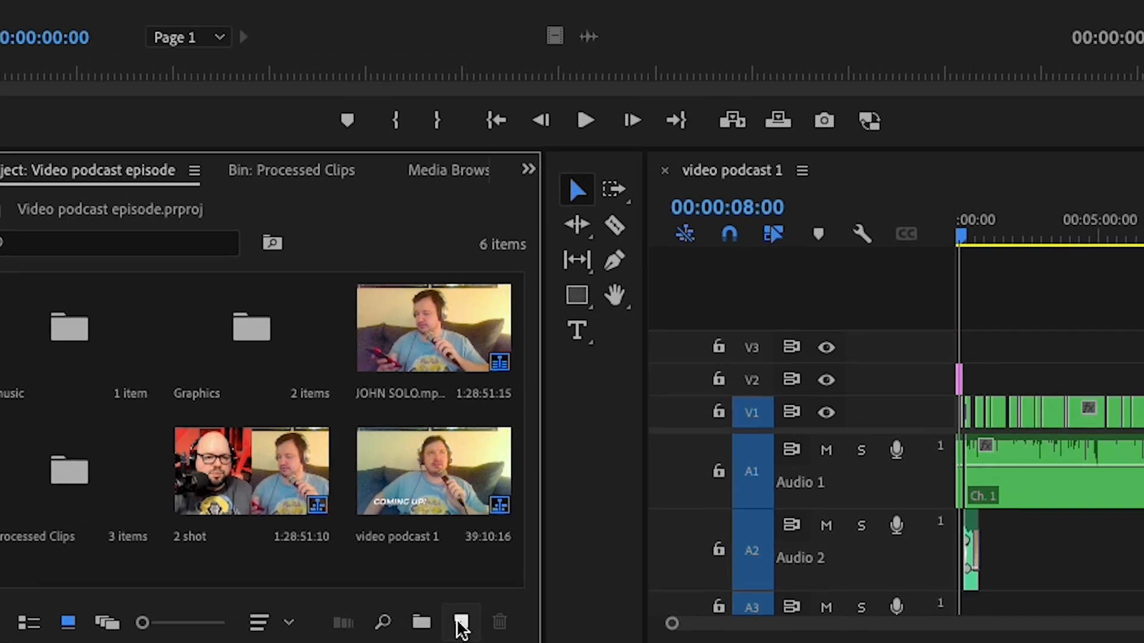
Create a new sequence with the DSLR 1080p30 preset and name it "template episode"
{"action": "left_click", "coordinate": [491, 620]}
{"action": "left_click", "coordinate": [298, 441]}
{"action": "type", "text": "template ep"}
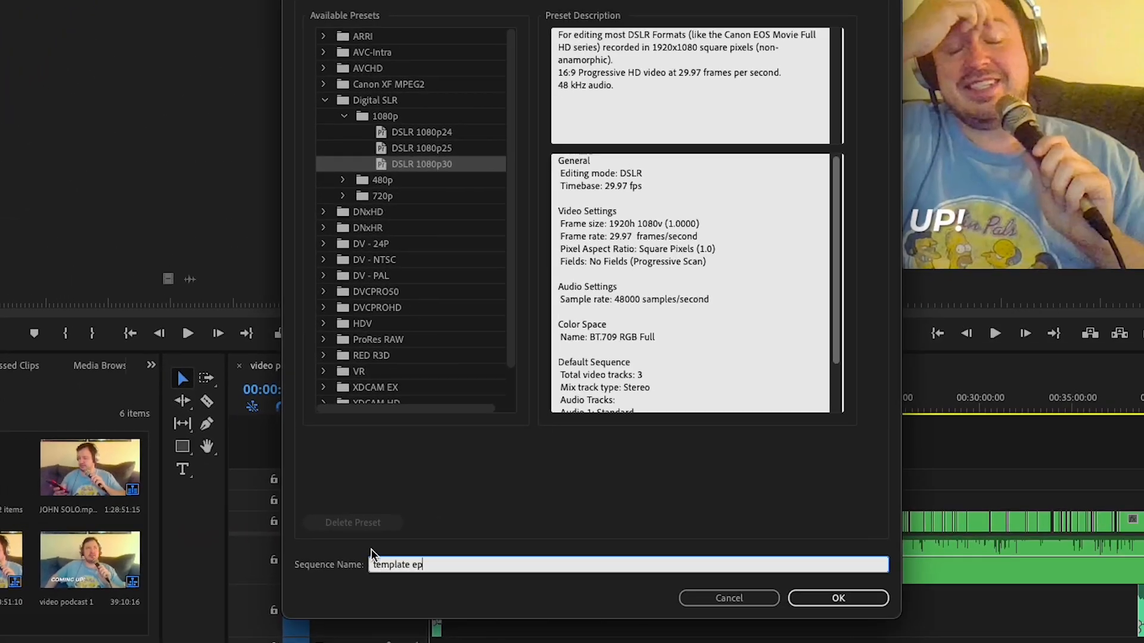
{"action": "type", "text": "isode"}
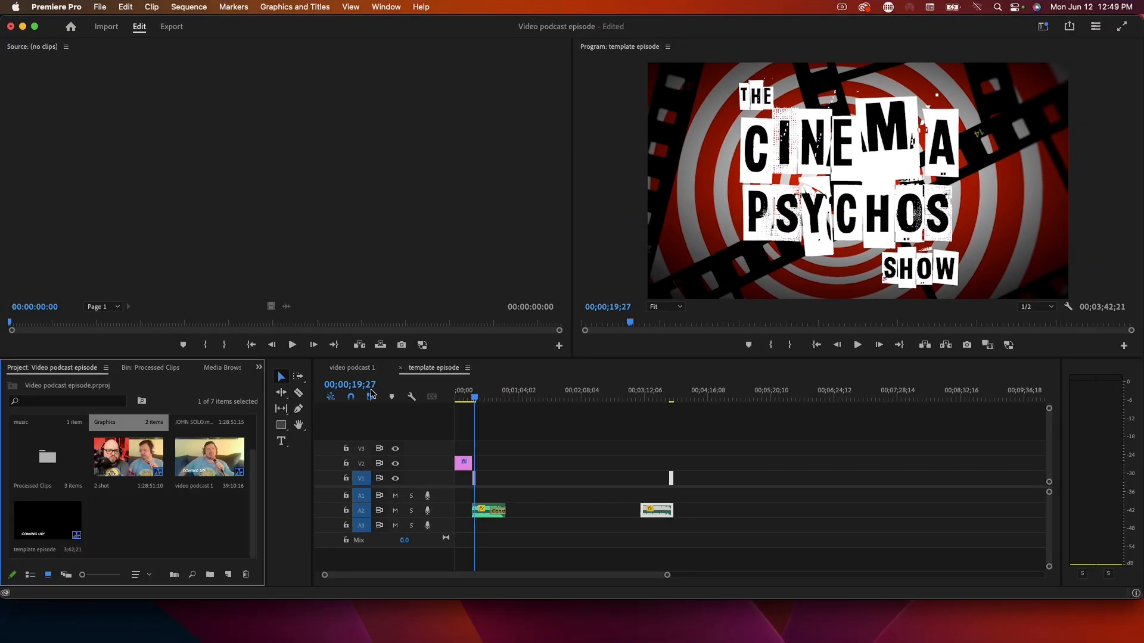
Use the Project Manager to collect only the template episode sequence's files and copy them to the template destination folder
{"action": "left_click", "coordinate": [99, 7]}
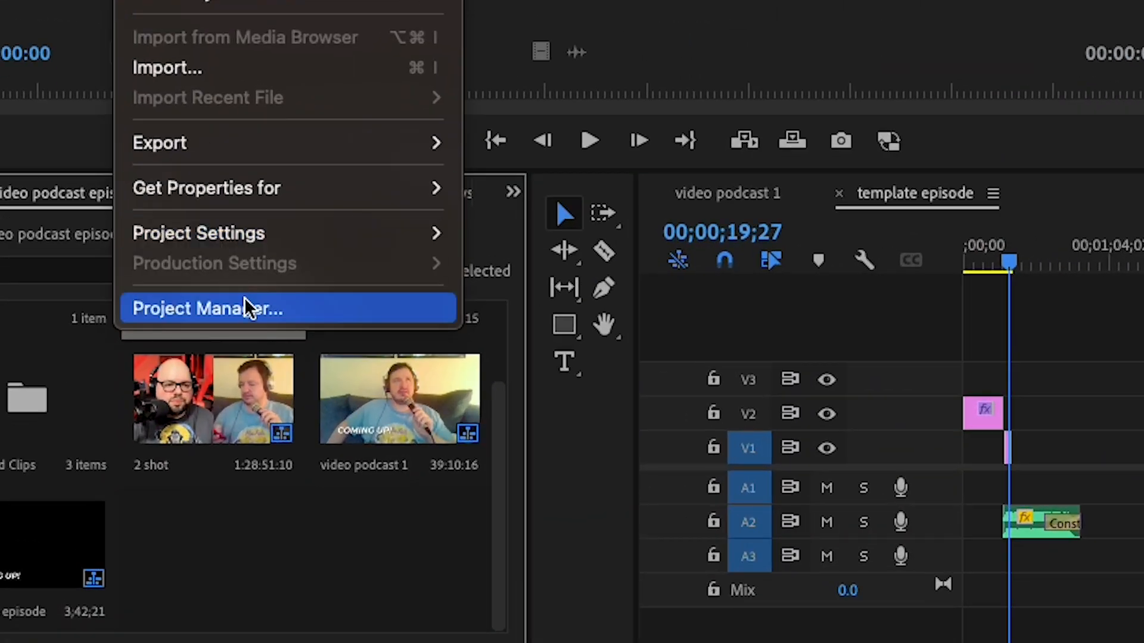
{"action": "left_click", "coordinate": [152, 418]}
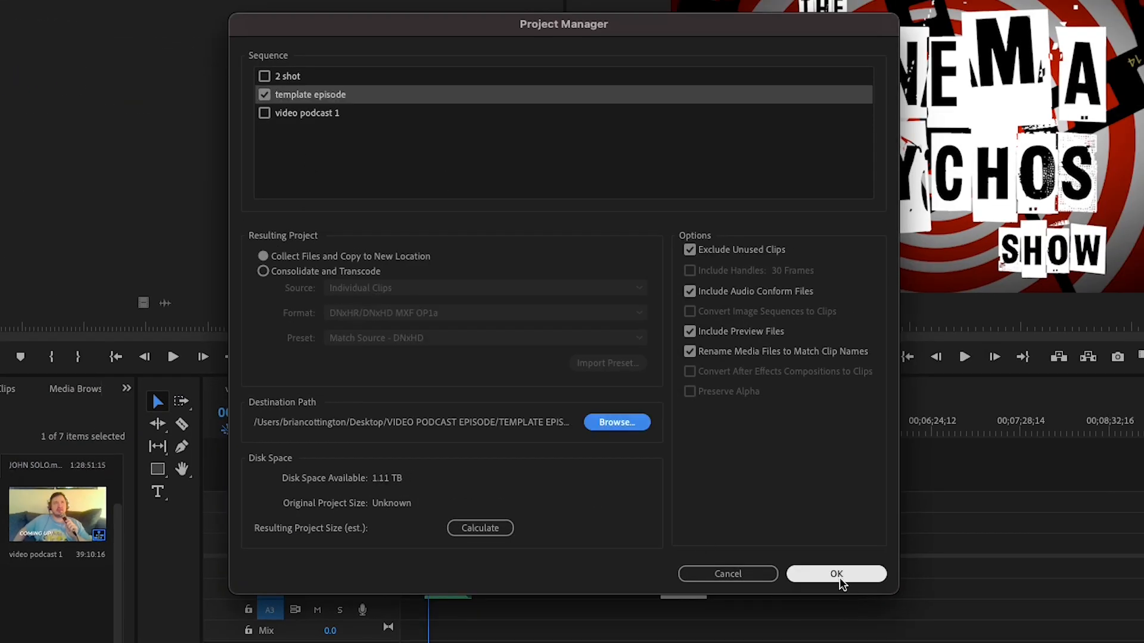
{"action": "left_click", "coordinate": [839, 576]}
{"action": "left_click", "coordinate": [670, 337]}
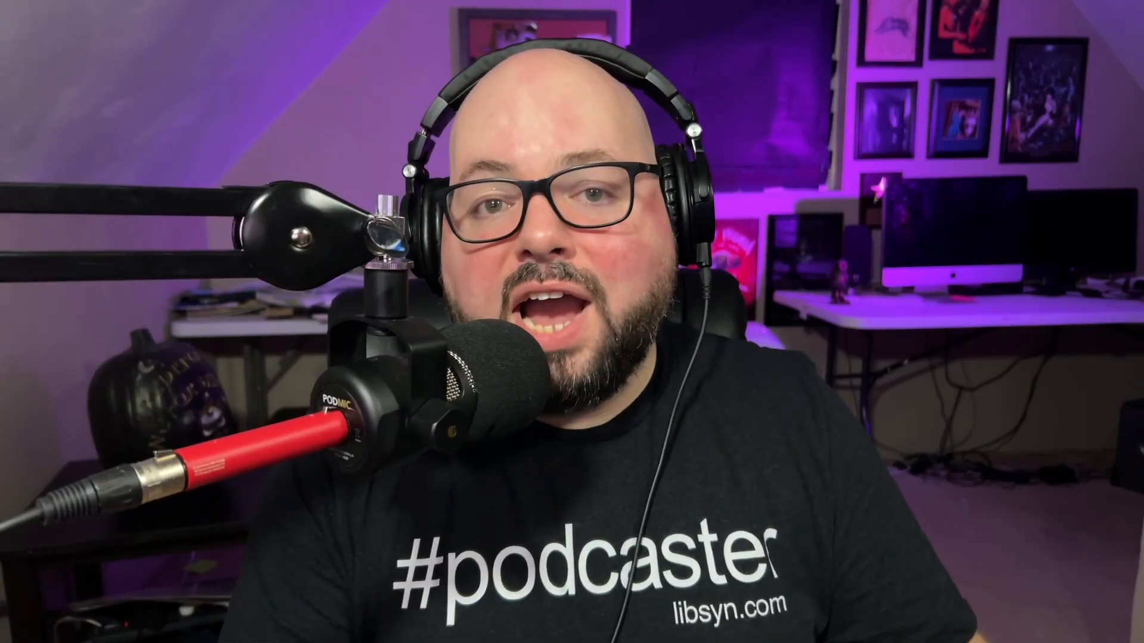